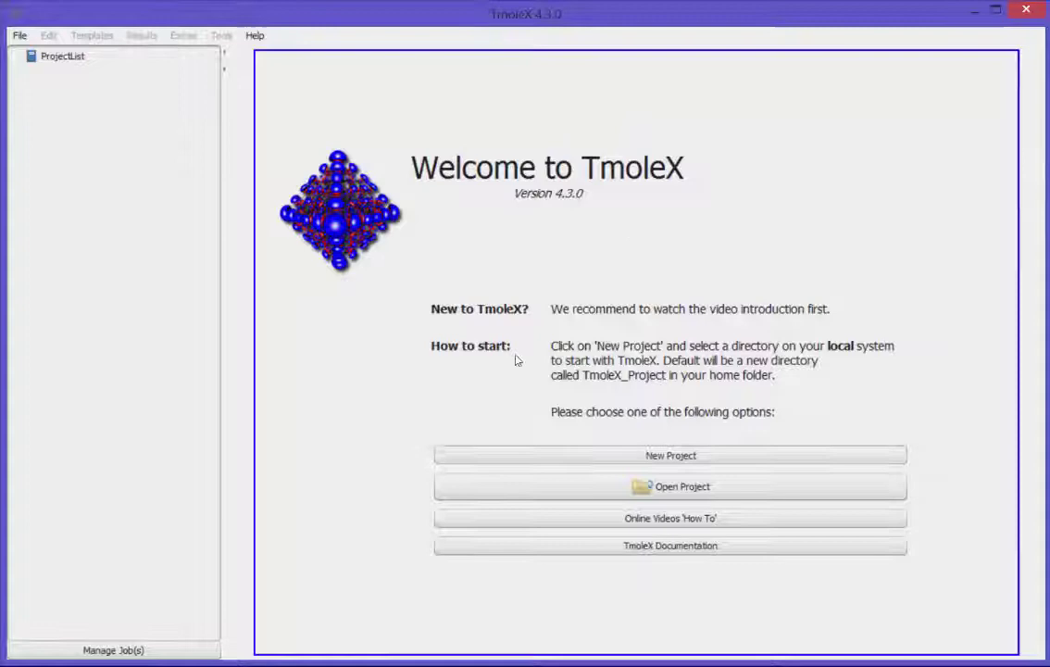
# Start a new project in a new Documents folder named TmoleX-Project_1
pyautogui.click(671, 455)
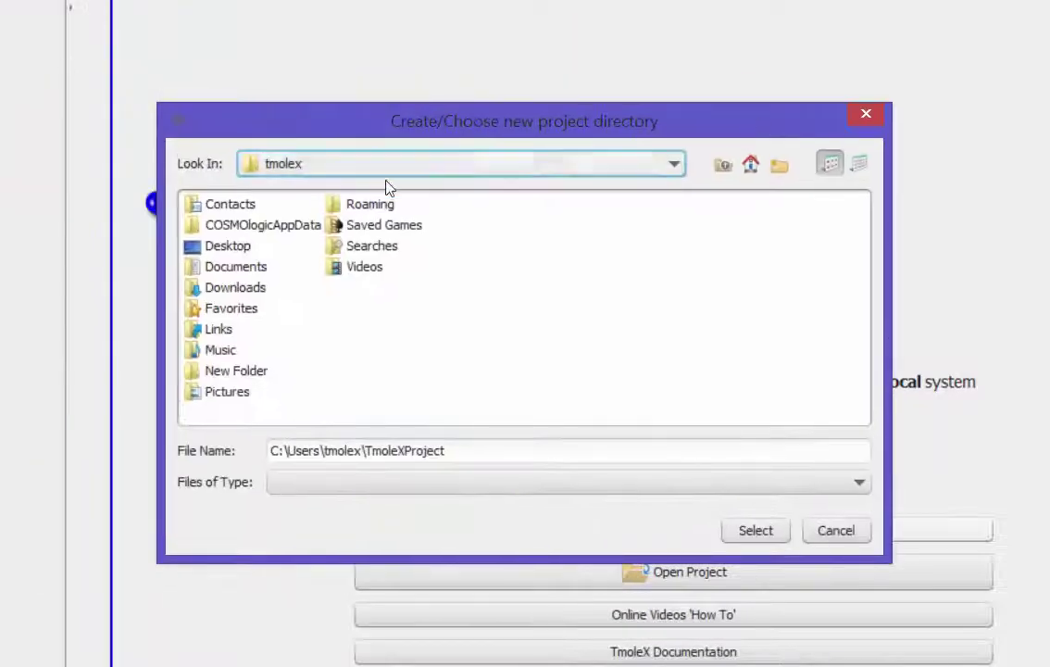
pyautogui.doubleClick(243, 268)
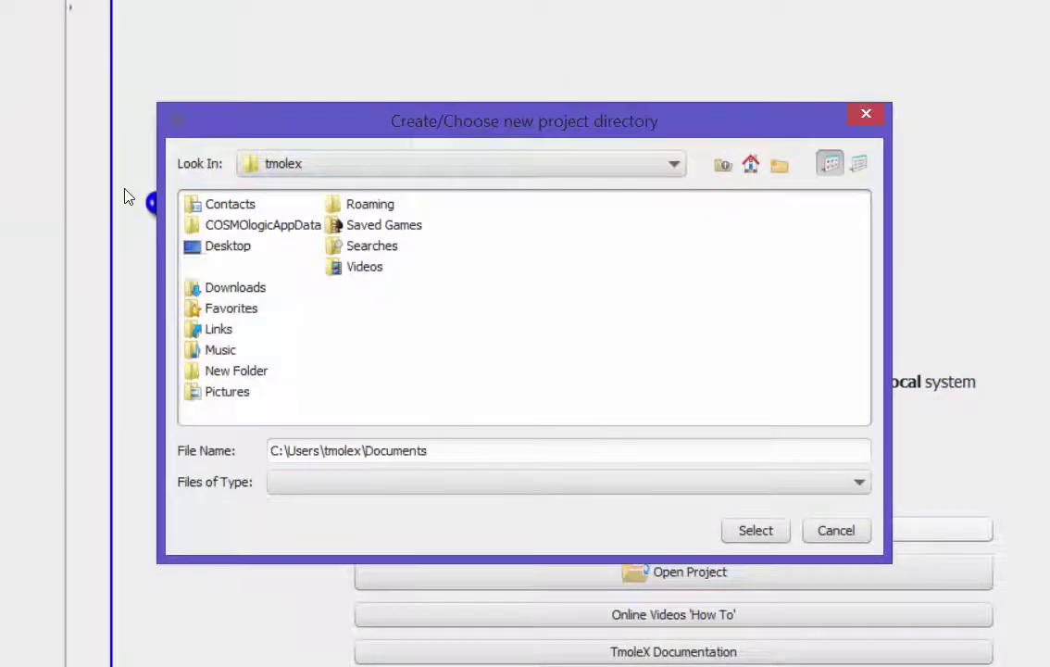
pyautogui.click(781, 165)
pyautogui.write('Tm')
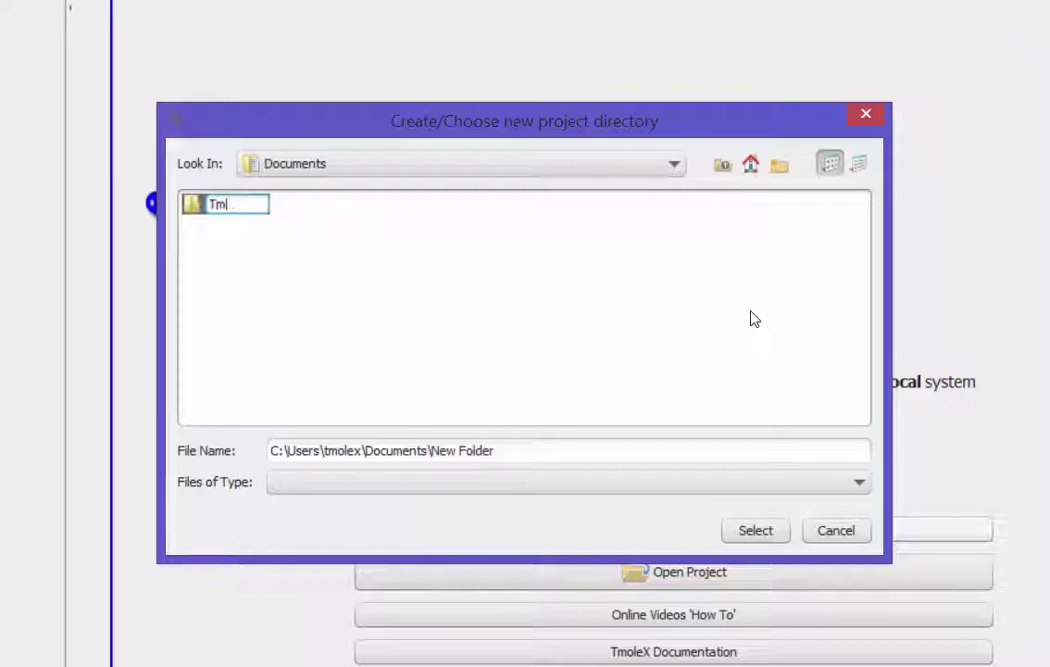
pyautogui.write('oleX-Project_1')
pyautogui.press('Return')
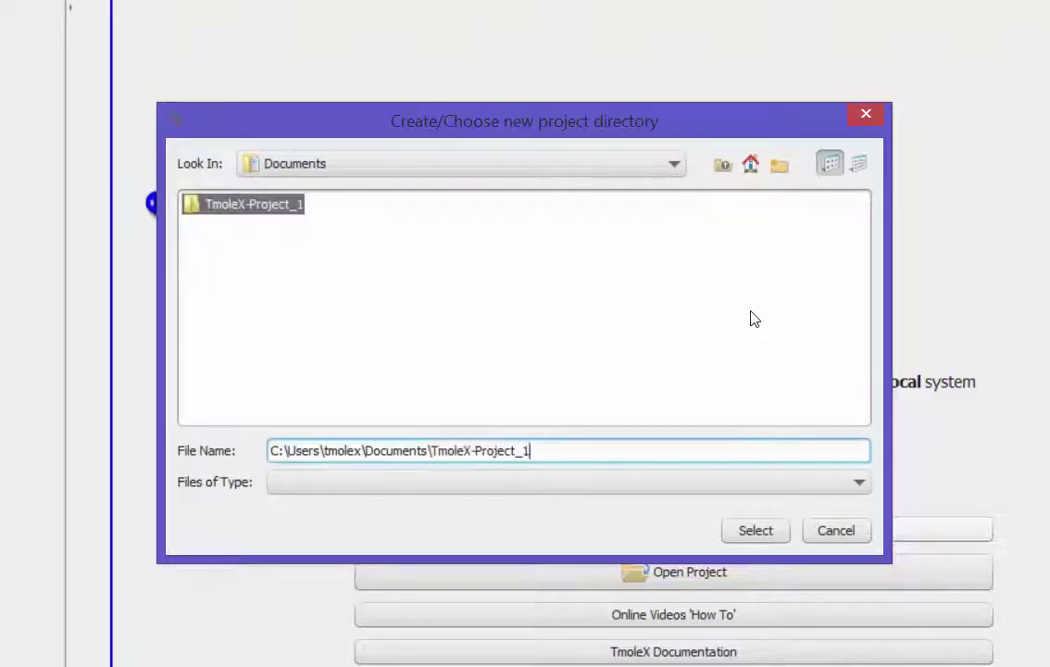
pyautogui.click(731, 456)
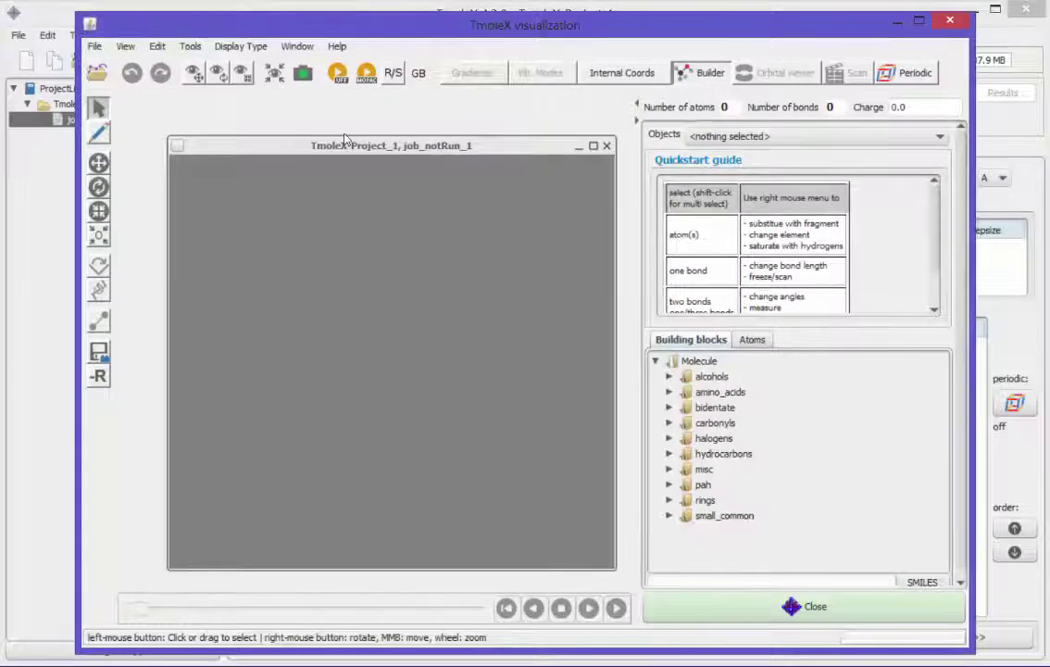
# In the enlarged builder, draw a carbon and extend it to ethane
pyautogui.click(593, 145)
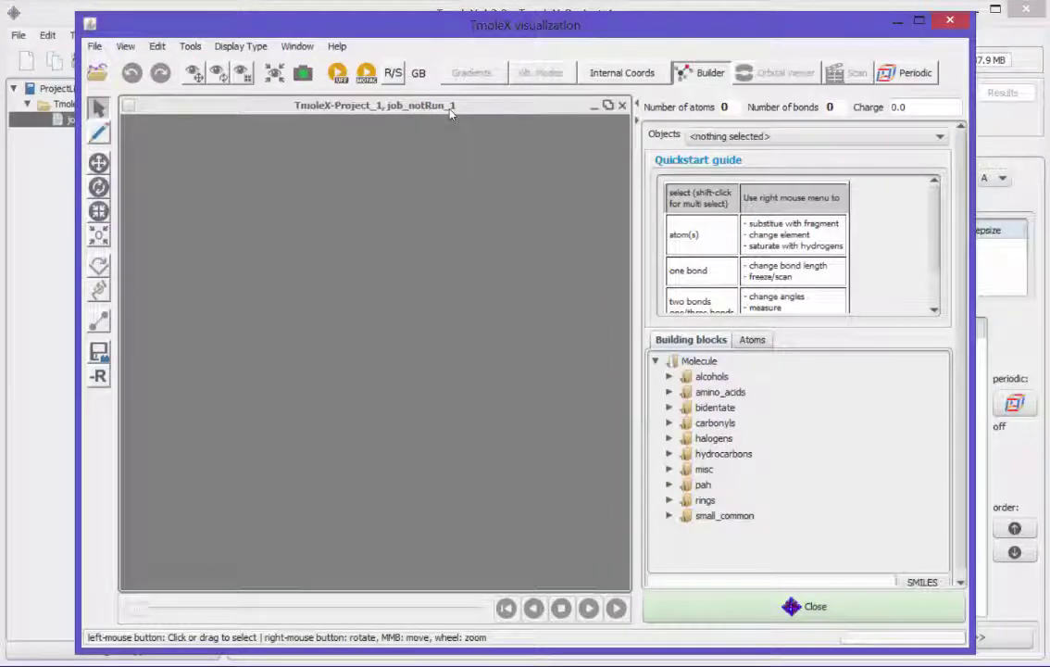
pyautogui.click(752, 339)
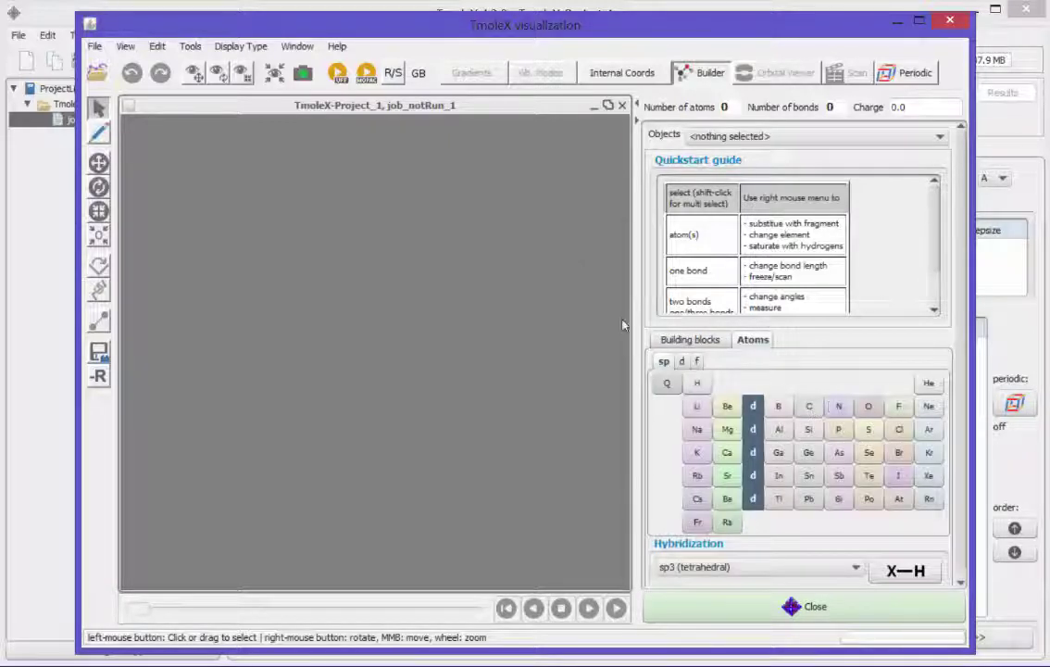
pyautogui.press('d')
pyautogui.click(281, 358)
pyautogui.moveTo(198, 279)
pyautogui.mouseDown(button='right')
pyautogui.moveTo(322, 423)
pyautogui.moveTo(278, 408)
pyautogui.moveTo(358, 370)
pyautogui.mouseUp(button='right')
pyautogui.click(358, 371)
pyautogui.moveTo(258, 288)
pyautogui.mouseDown(button='right')
pyautogui.moveTo(410, 418)
pyautogui.moveTo(398, 332)
pyautogui.mouseUp(button='right')
# Replace an ethane hydrogen with oxygen to form ethanol, inspect it, and close the builder
pyautogui.click(872, 409)
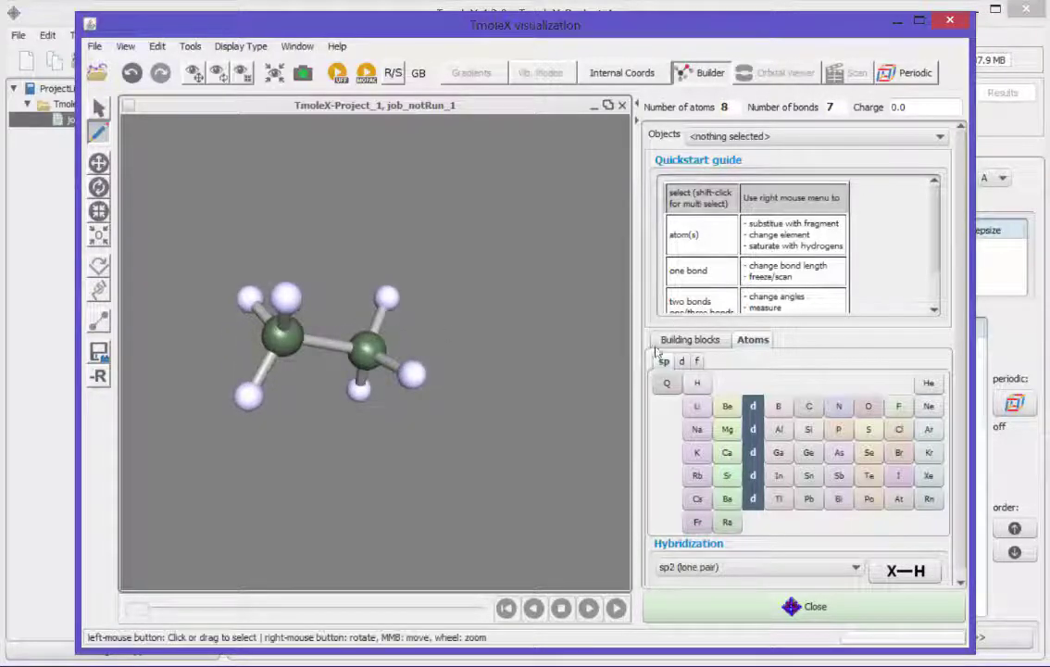
pyautogui.click(389, 297)
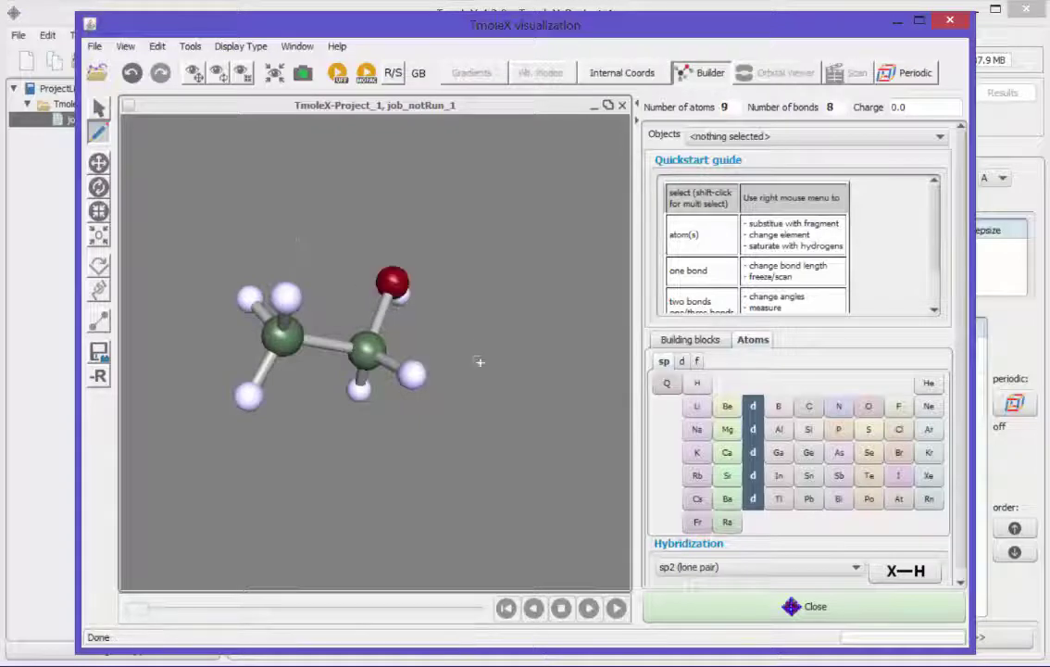
pyautogui.moveTo(480, 362); pyautogui.dragTo(295, 366, button='right')
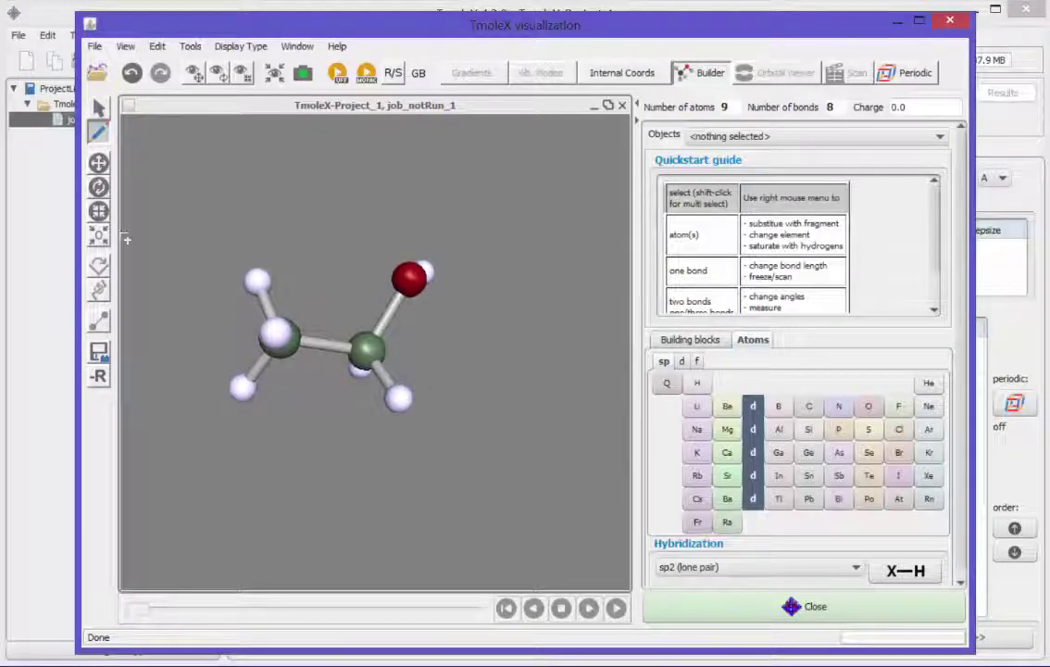
pyautogui.moveTo(435, 334); pyautogui.dragTo(523, 465, button='right')
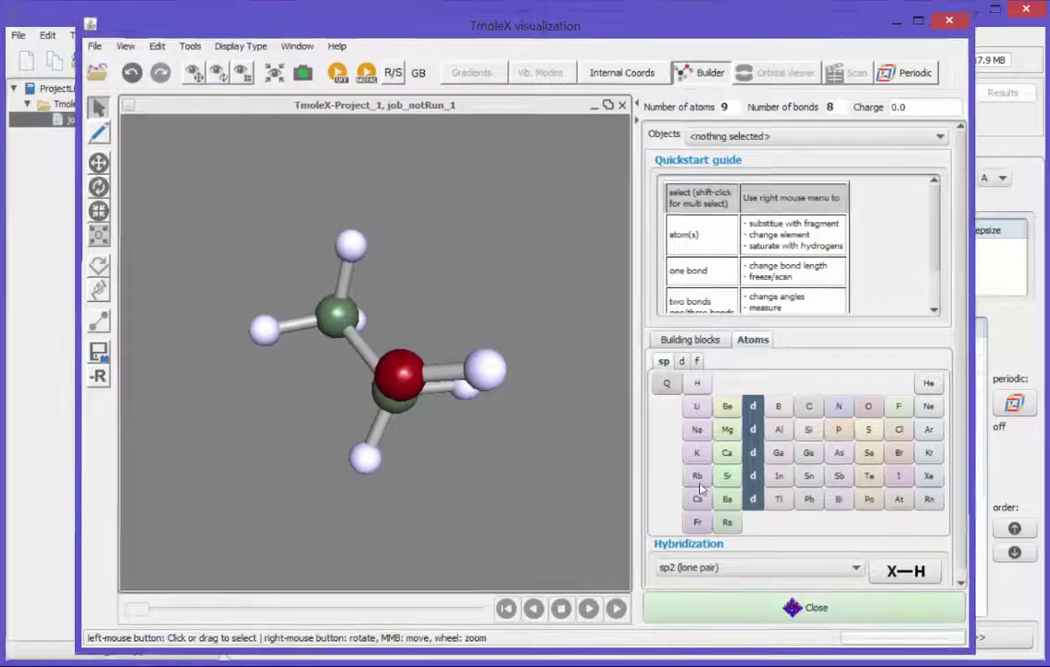
pyautogui.click(909, 617)
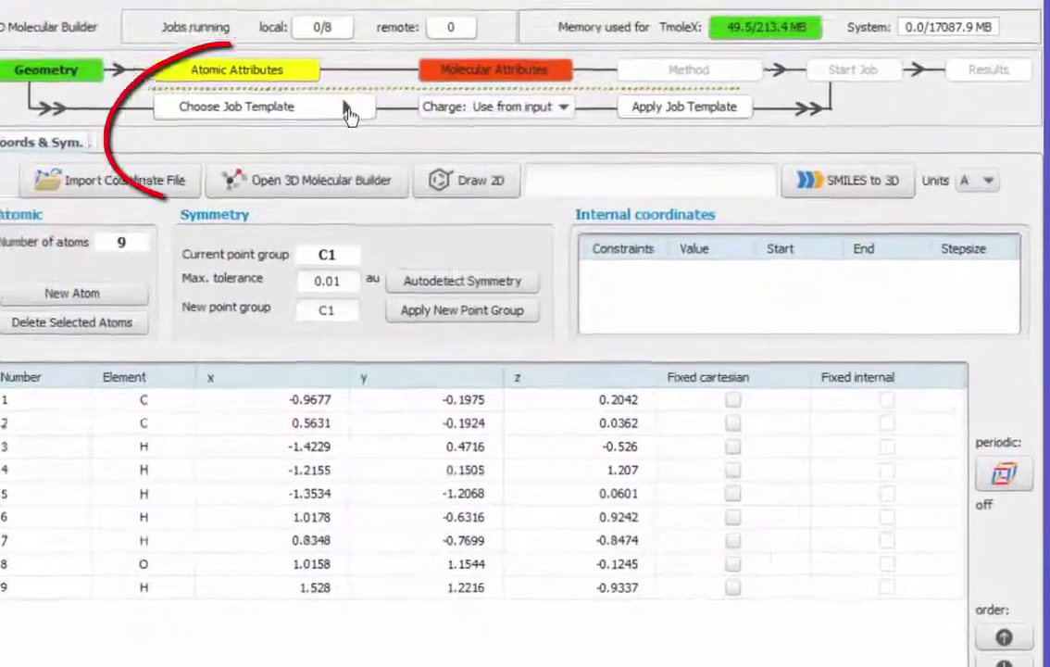
# Pick GEO-OPT-quick from the Default Job Templates list
pyautogui.click(491, 121)
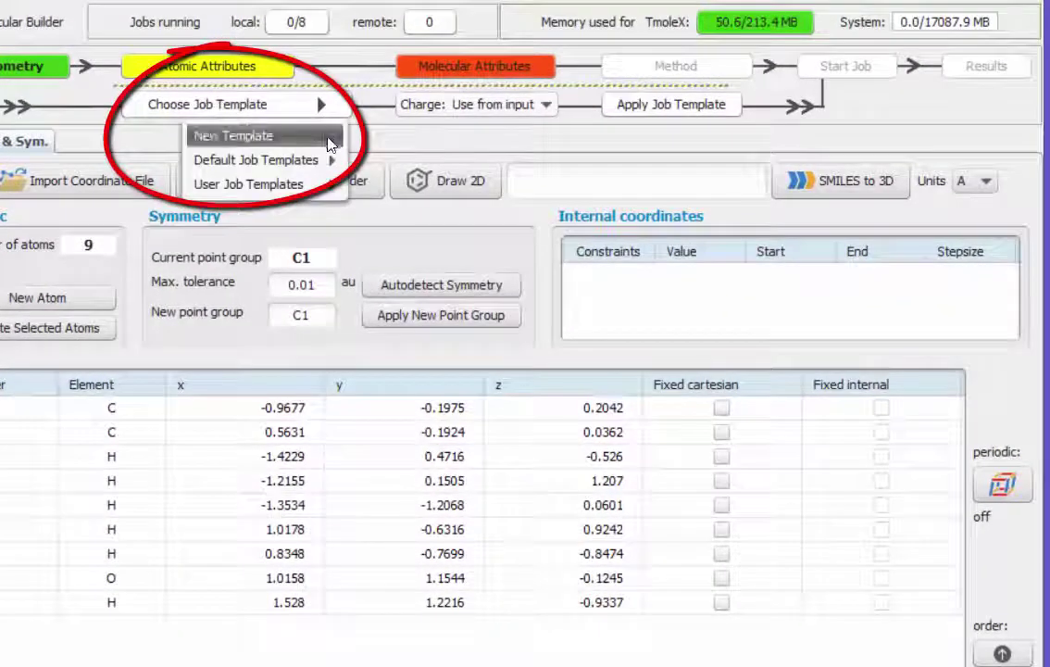
pyautogui.moveTo(278, 159)
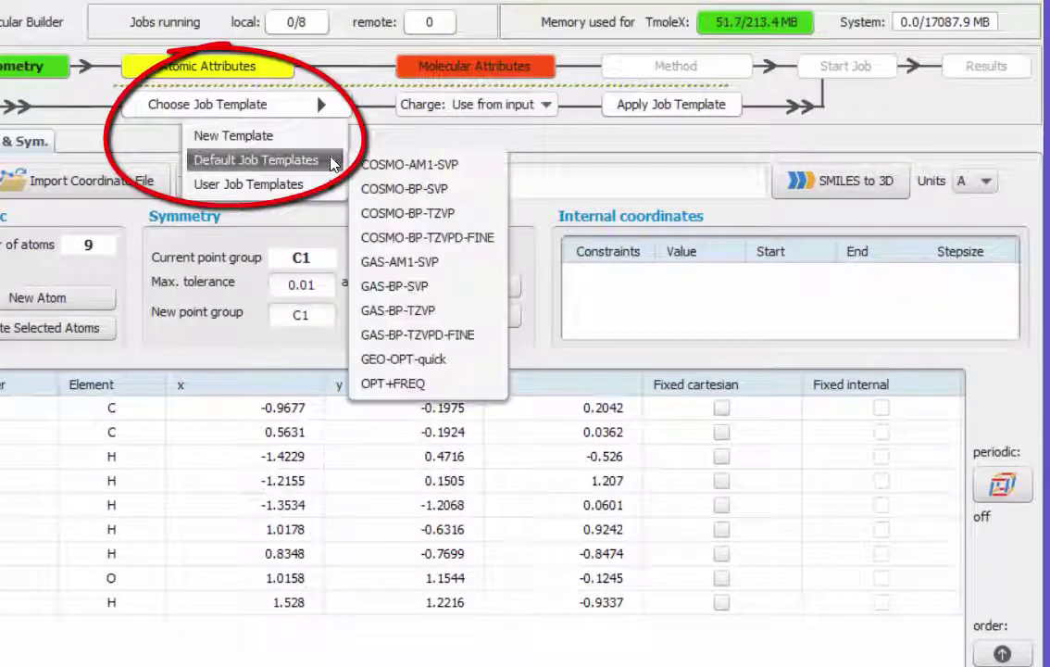
pyautogui.click(436, 359)
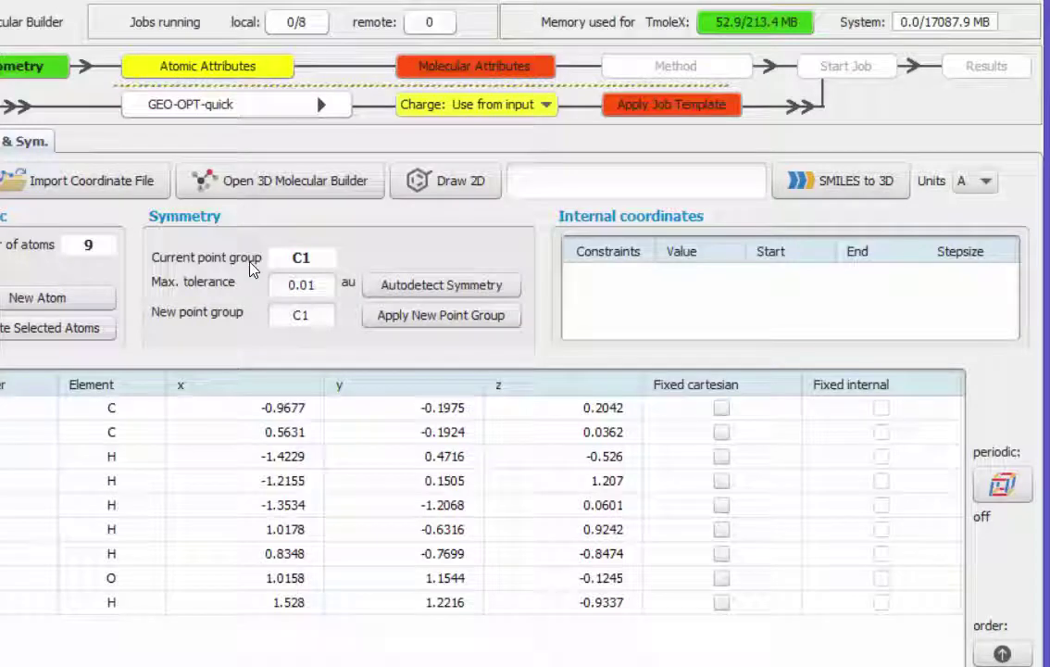
# Apply GEO-OPT-quick, run and save it locally, and follow the job until it converges
pyautogui.click(648, 109)
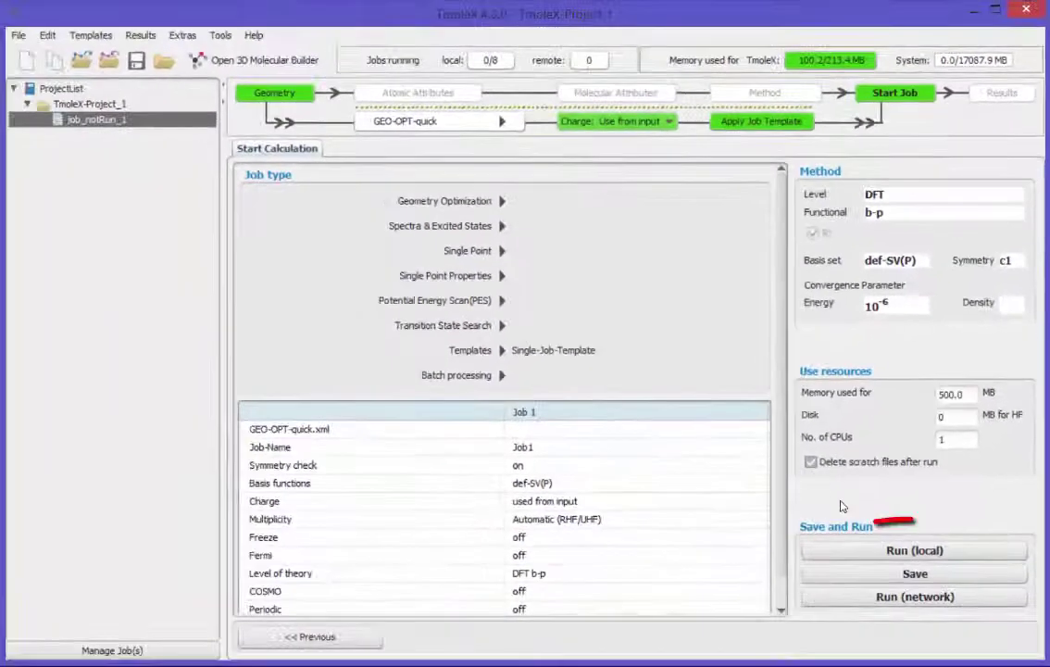
pyautogui.click(857, 550)
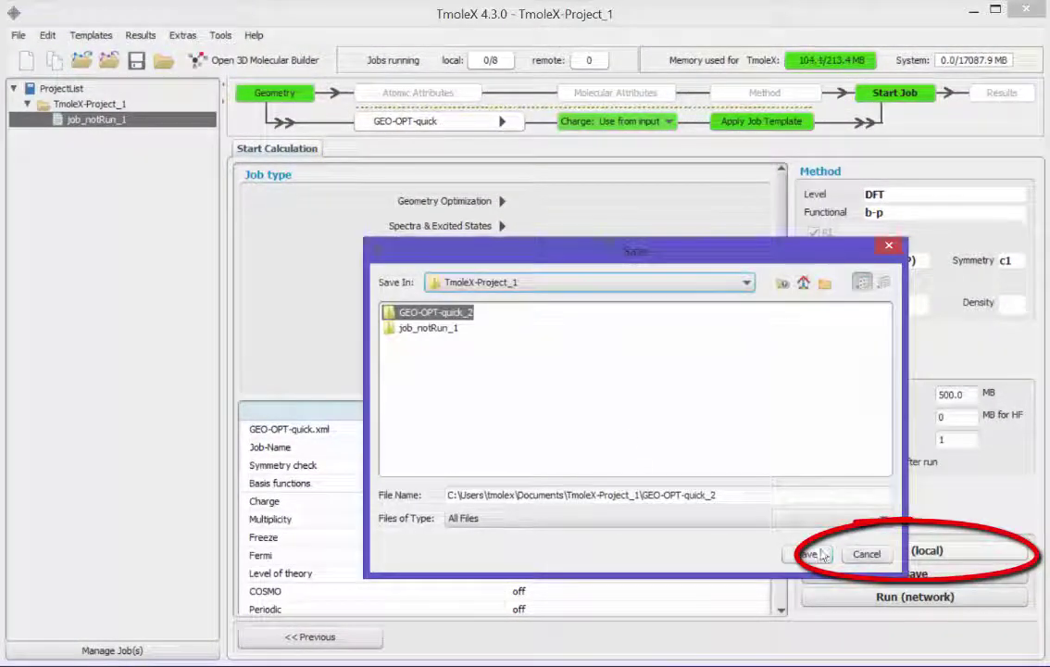
pyautogui.click(816, 554)
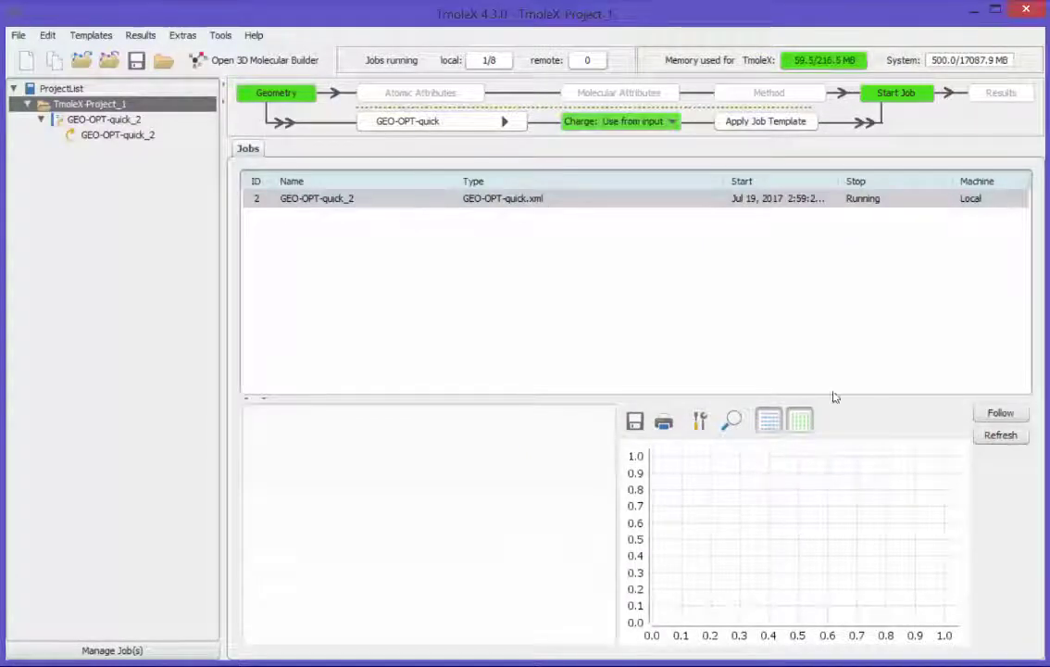
pyautogui.click(997, 413)
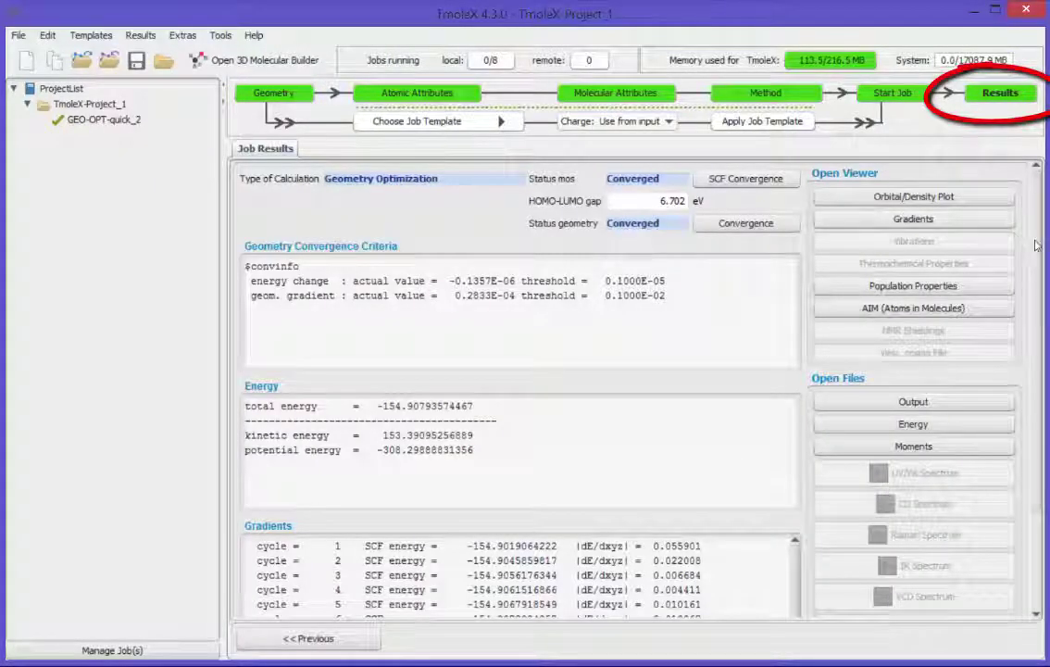
# Scroll the Job Results page down and back up to reach the Gradients viewer option
pyautogui.scroll(-3, 940, 218)
pyautogui.scroll(3, 949, 213)
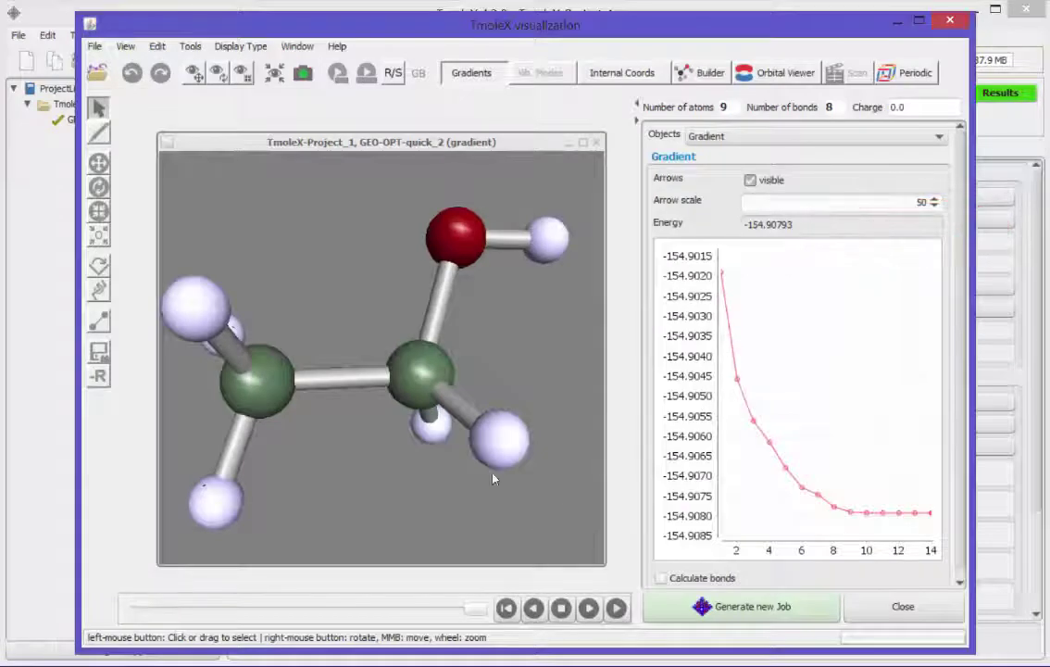
# Step through the optimization geometries at cycles 8 and 12, then return to cycle 1
pyautogui.moveTo(493, 478); pyautogui.dragTo(465, 481, button='right')
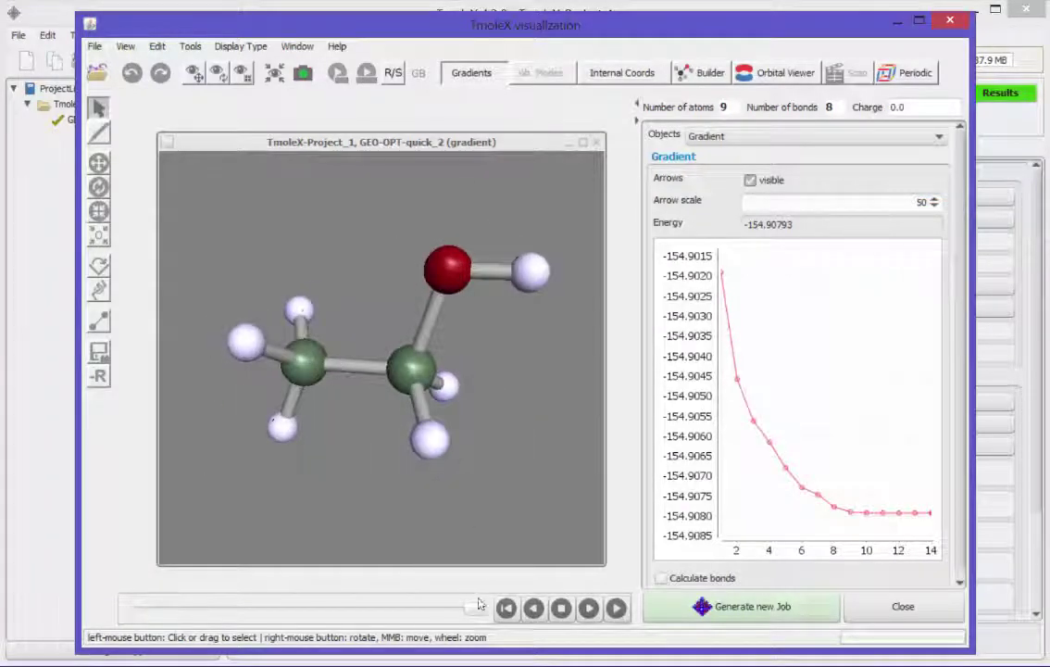
pyautogui.moveTo(480, 604); pyautogui.dragTo(188, 623)
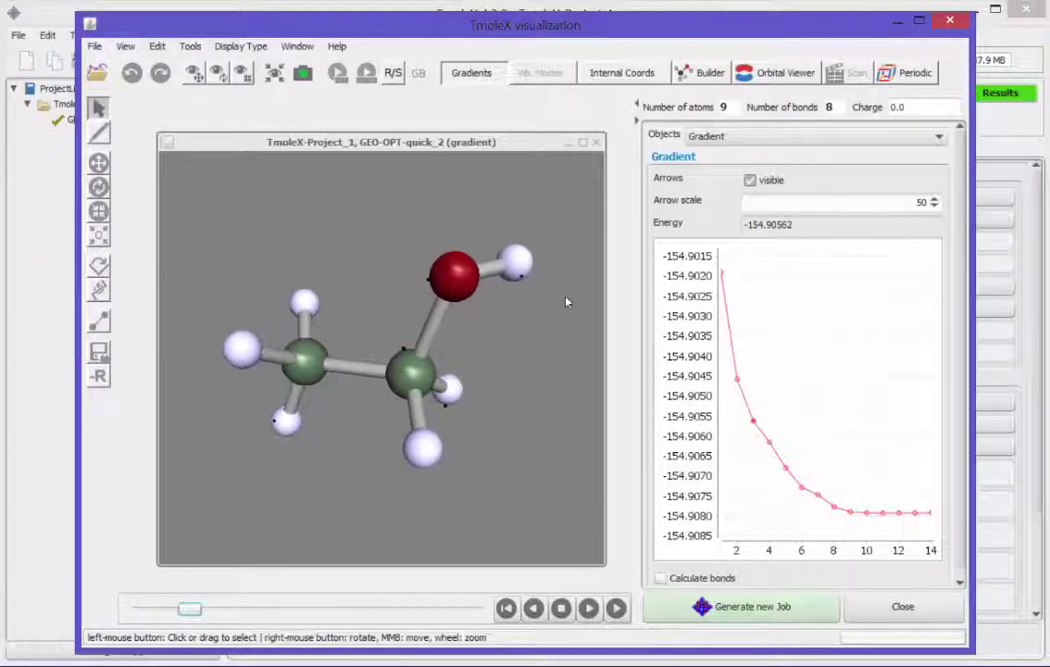
pyautogui.click(767, 444)
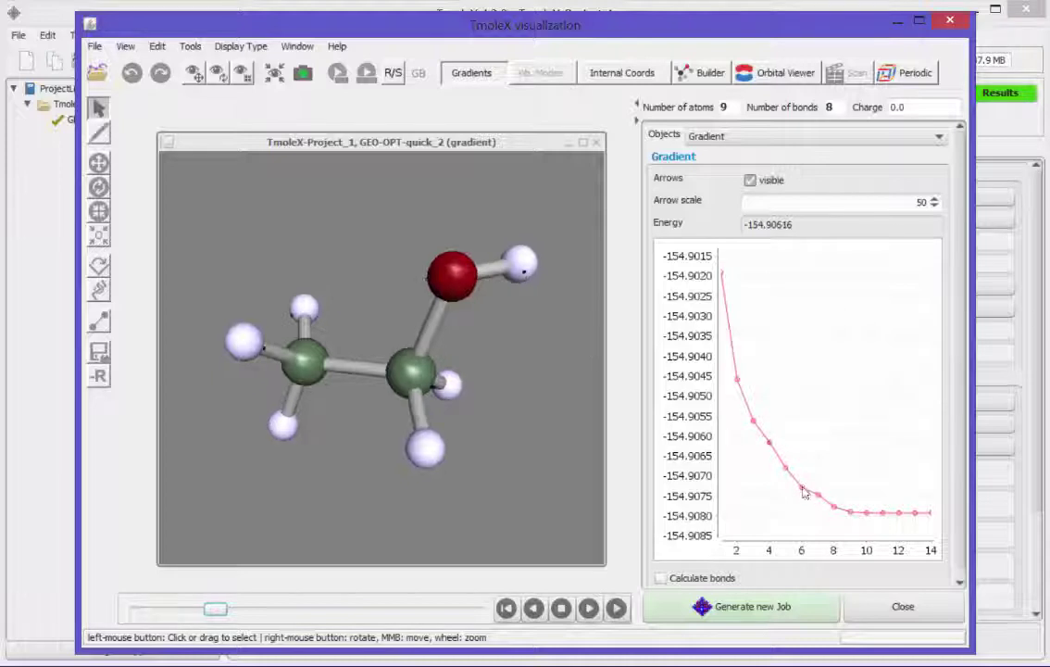
pyautogui.click(833, 509)
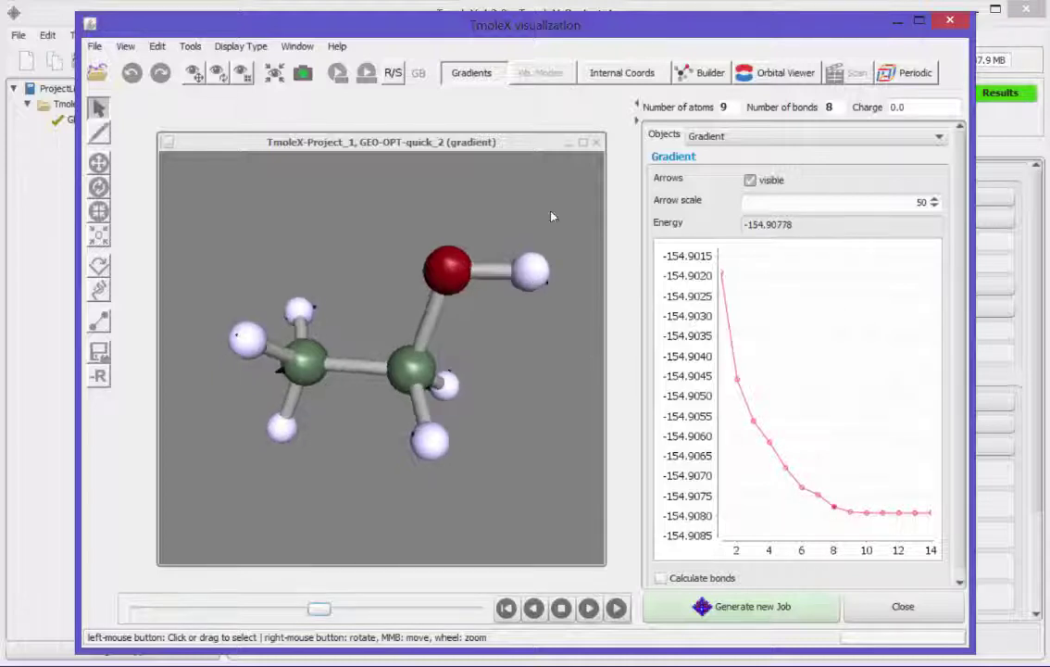
pyautogui.click(897, 514)
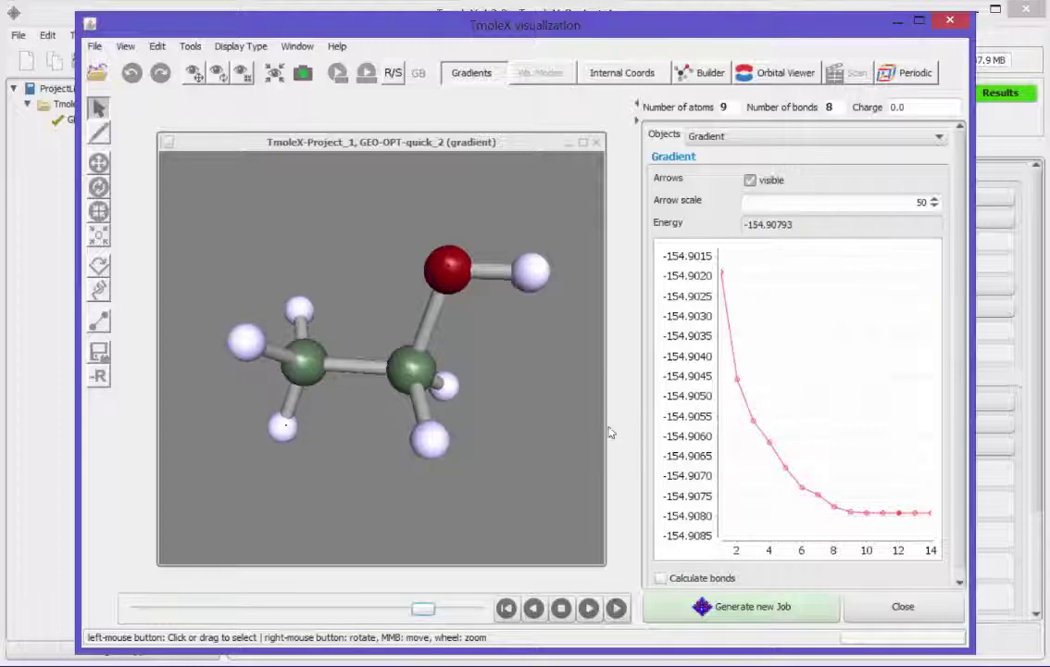
pyautogui.moveTo(597, 431); pyautogui.dragTo(558, 343, button='right')
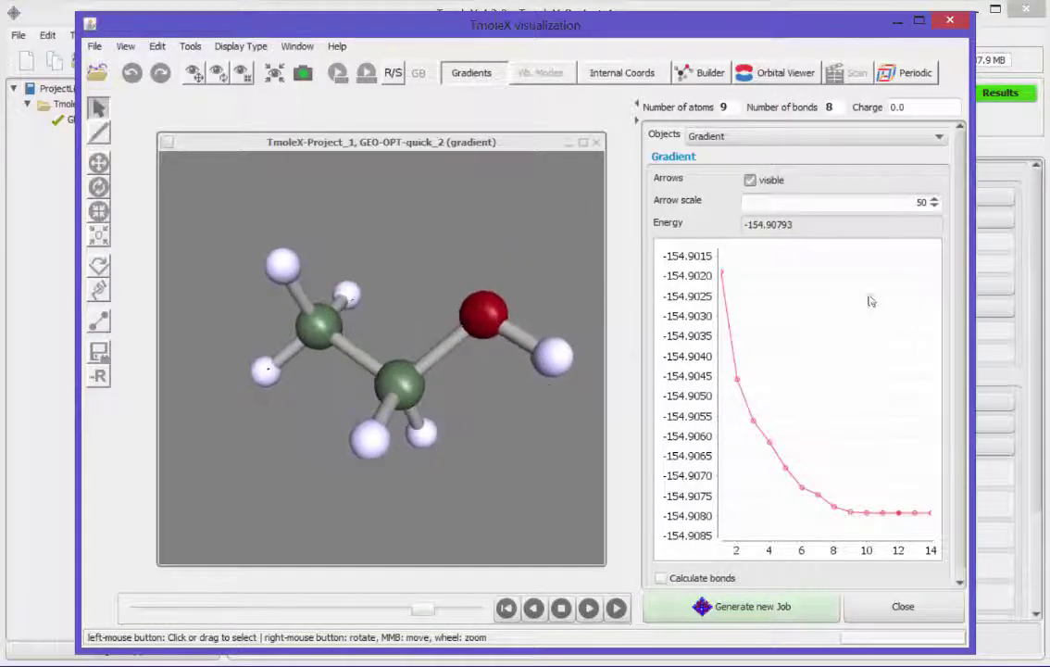
pyautogui.click(723, 273)
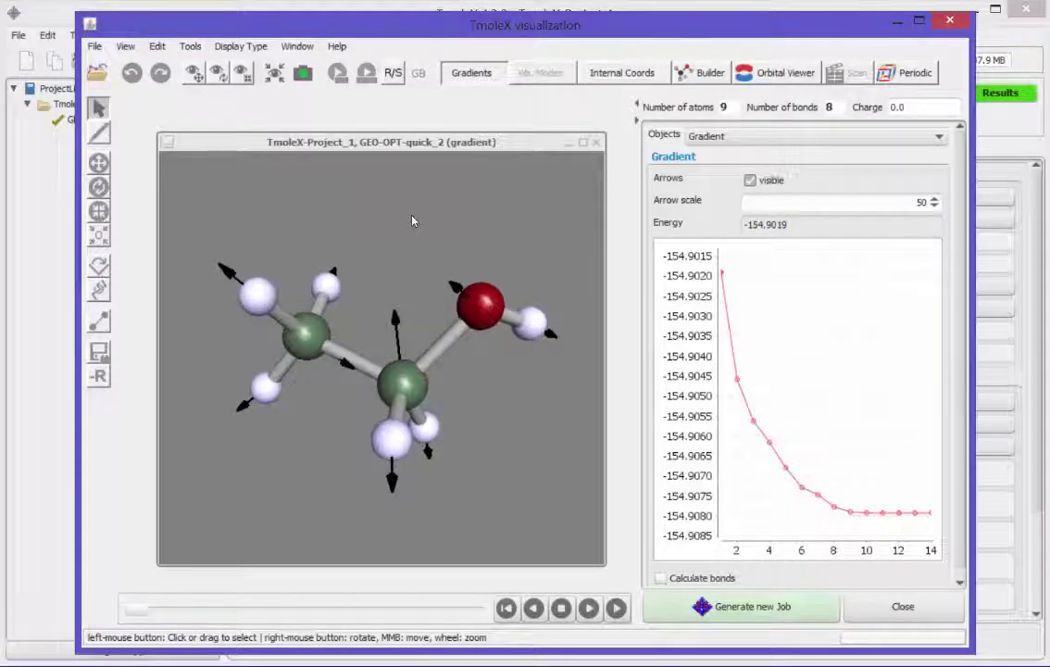
# Close the gradient view and run a local IR & vibrational frequencies job saved as job_SP_3
pyautogui.click(913, 610)
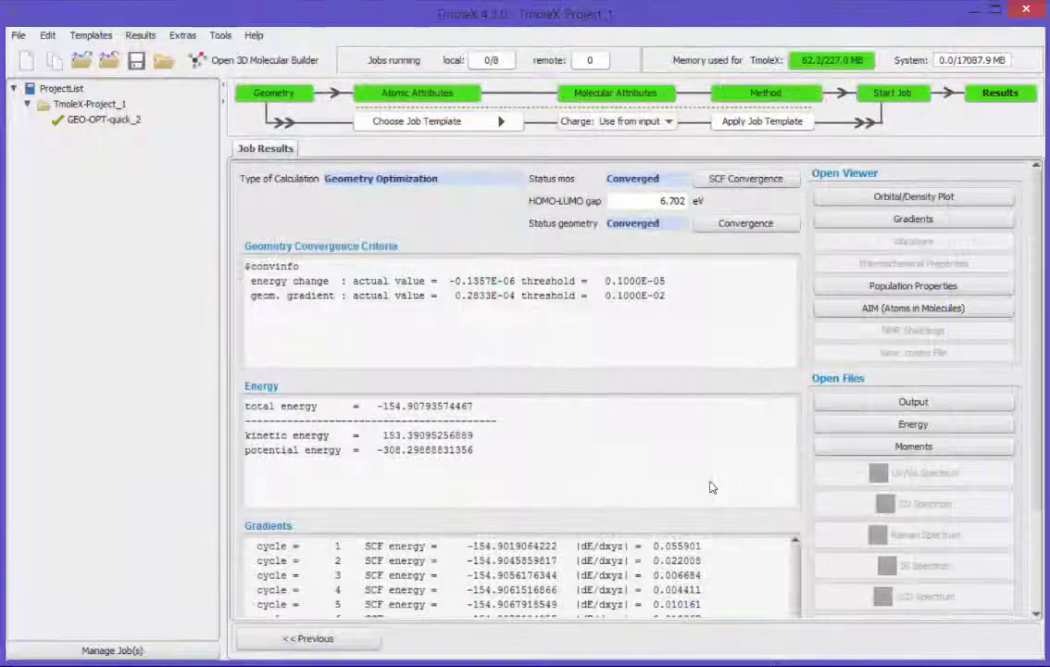
pyautogui.click(894, 94)
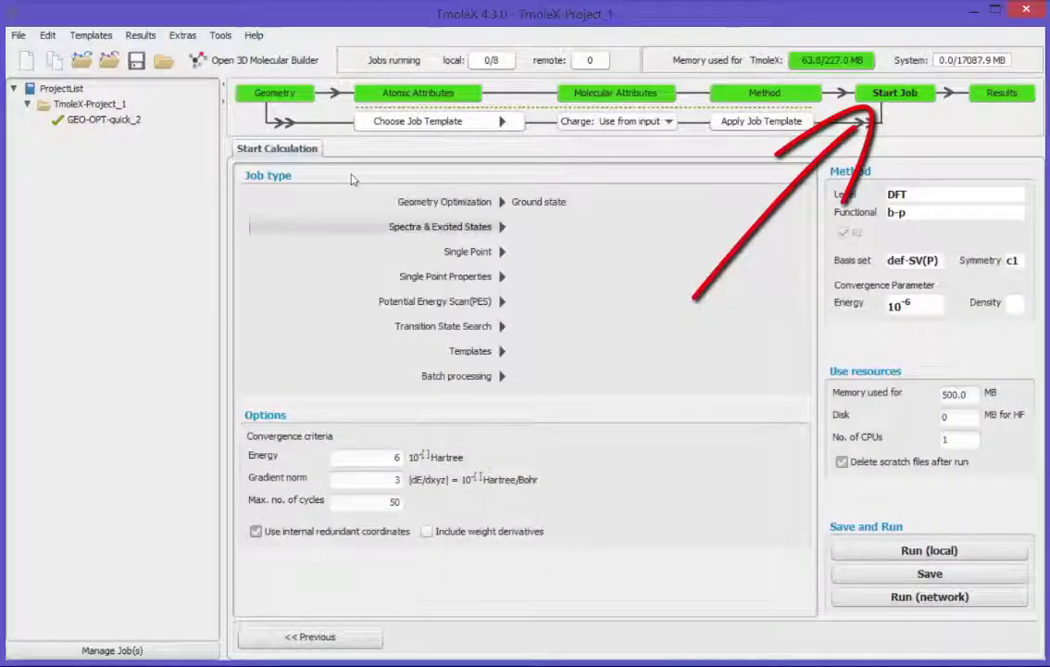
pyautogui.click(441, 226)
pyautogui.click(524, 204)
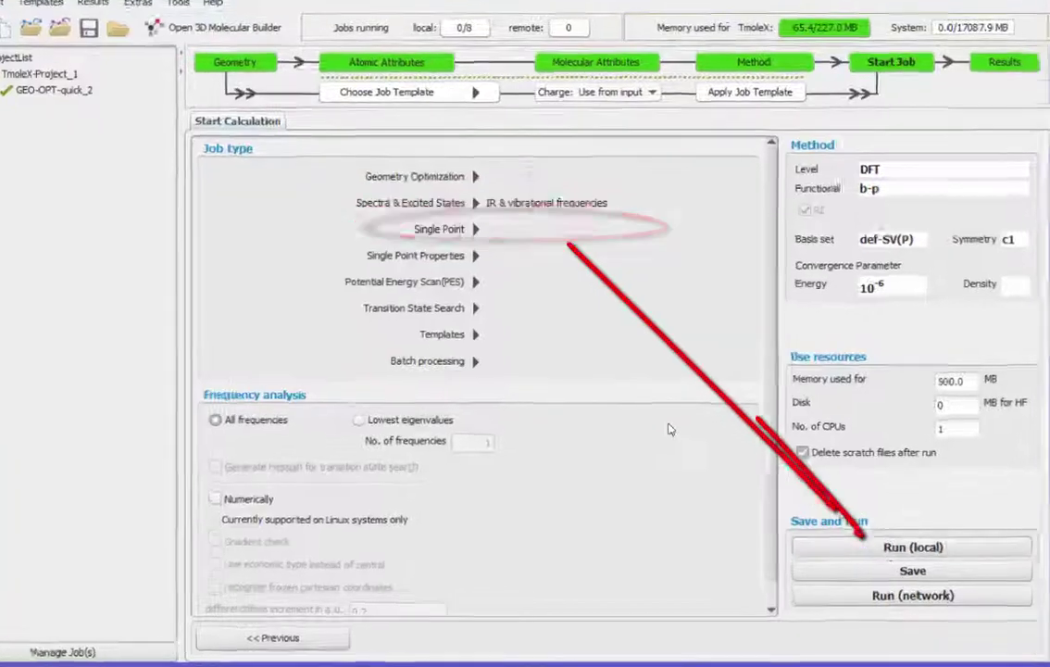
pyautogui.click(915, 550)
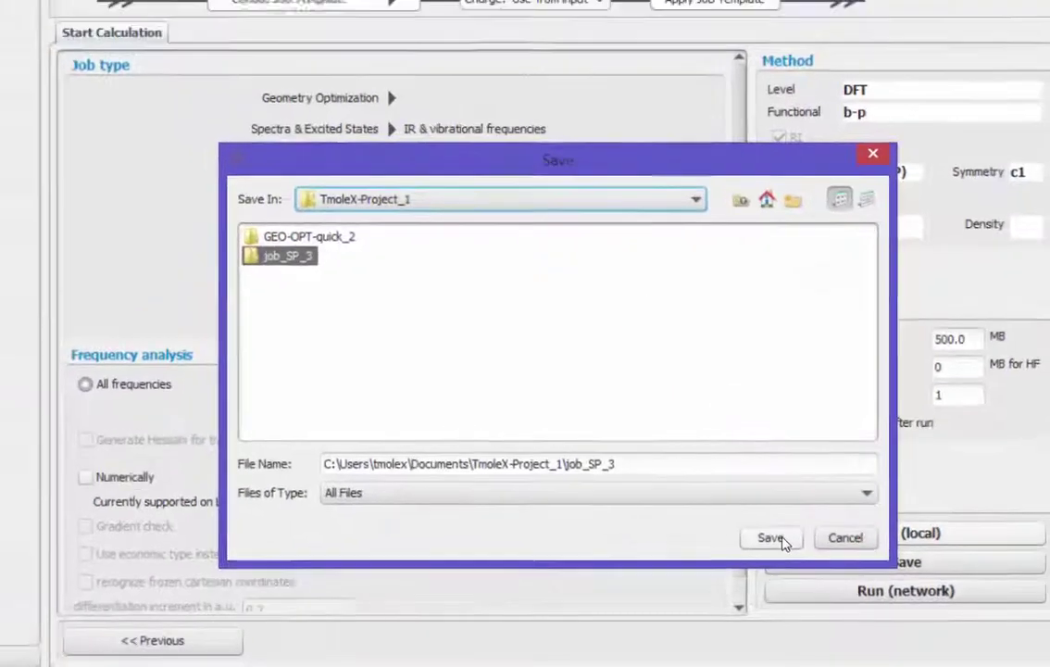
pyautogui.click(776, 539)
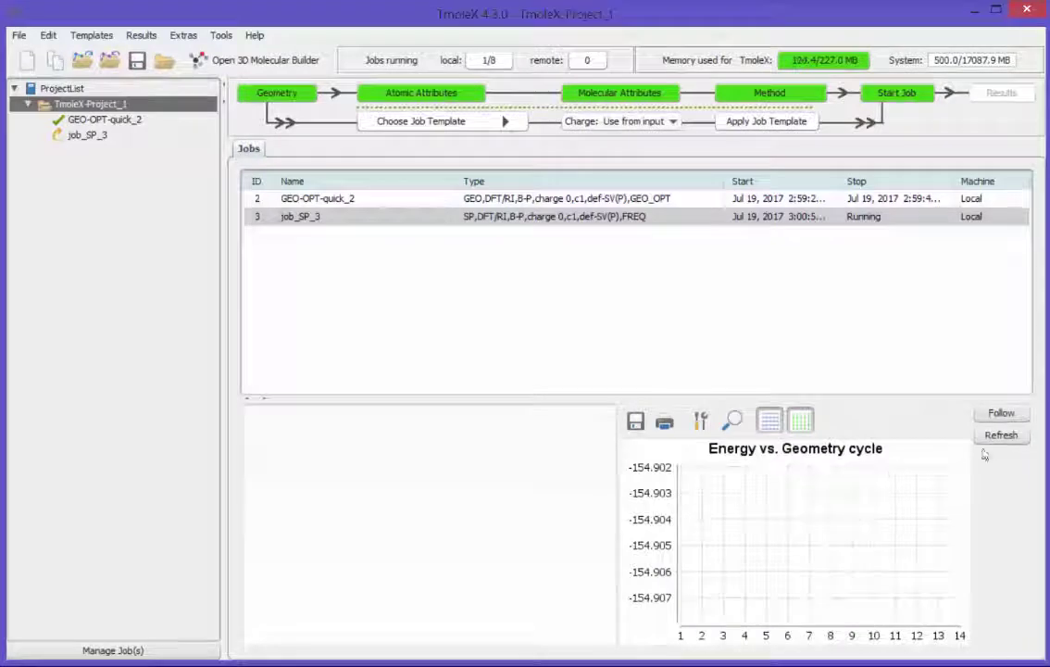
# Refresh the job_SP_3 output log and reselect GEO-OPT-quick_2 to show its results
pyautogui.click(992, 440)
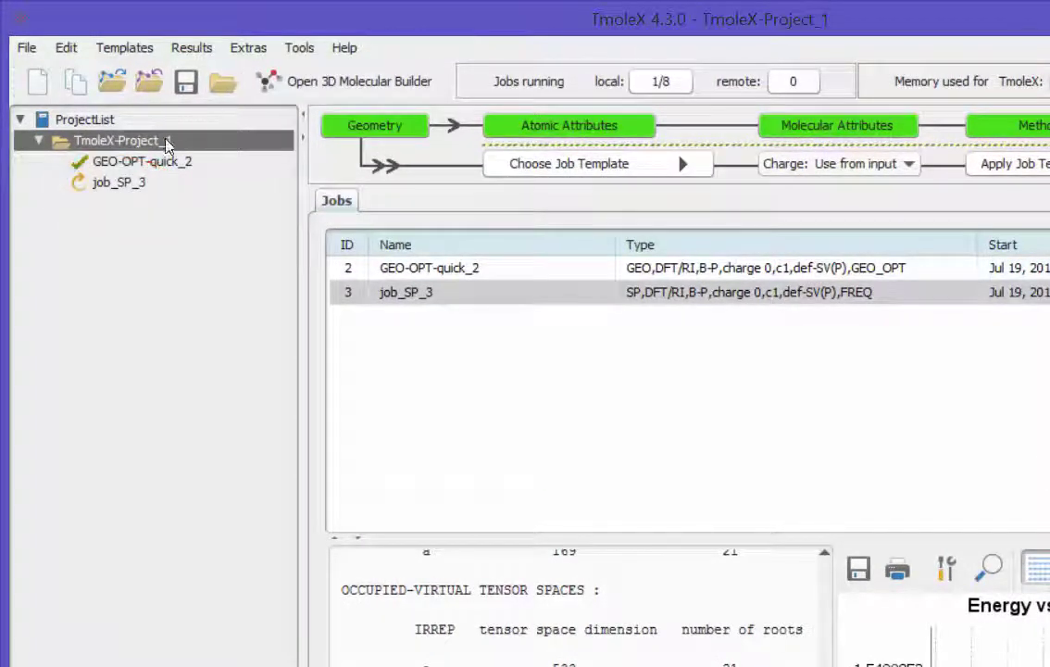
pyautogui.click(135, 167)
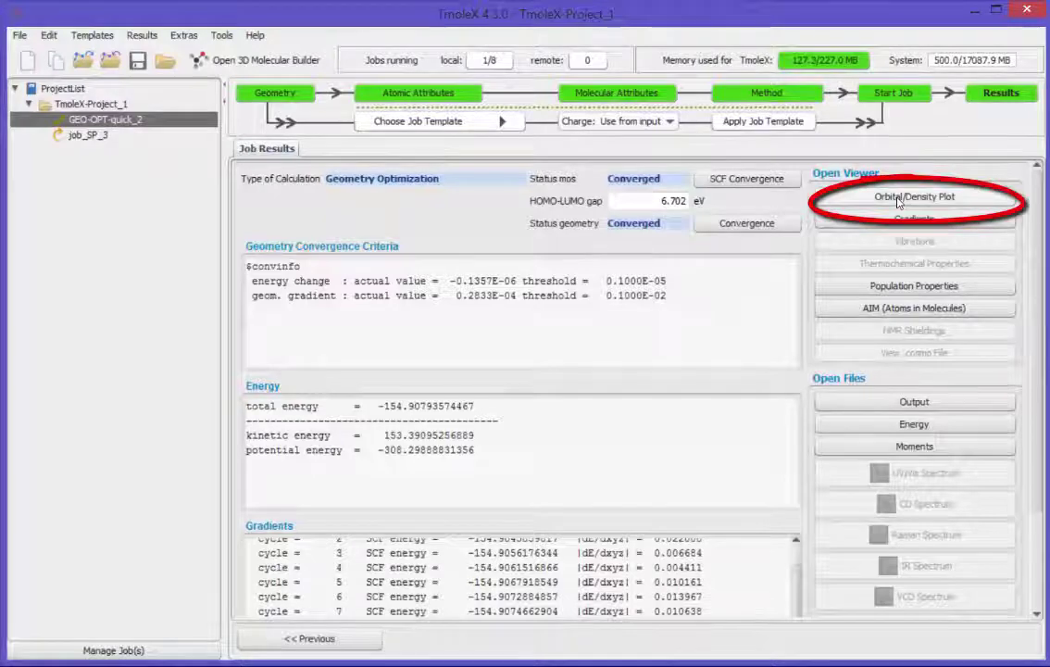
# In the orbital/density chooser, compute quick plots of LUMO (14a) and HOMO (13a)
pyautogui.click(896, 199)
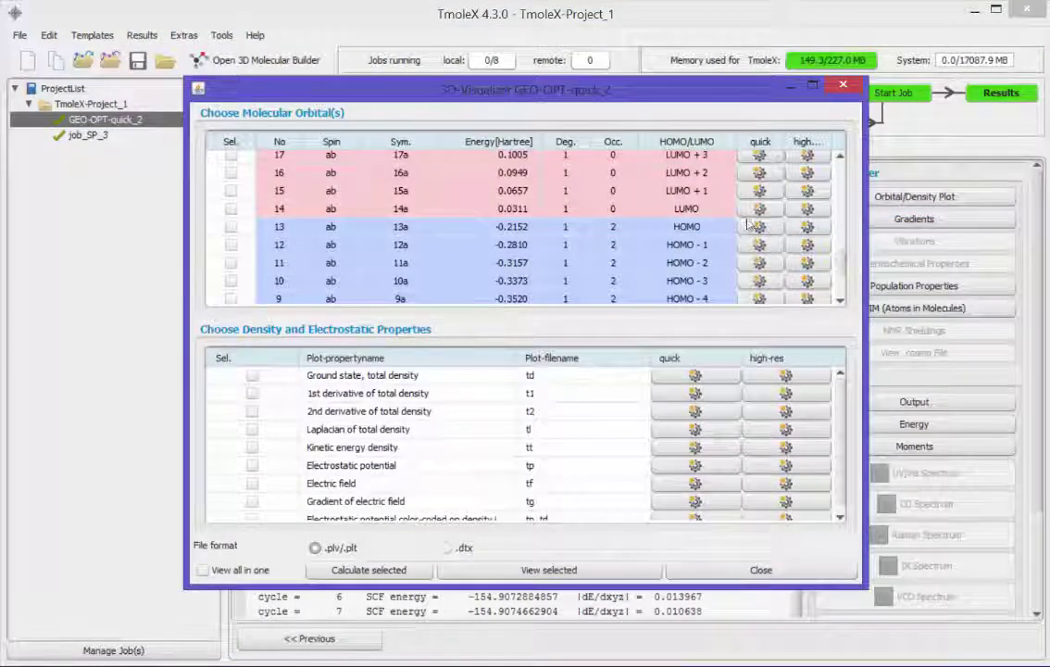
pyautogui.click(760, 209)
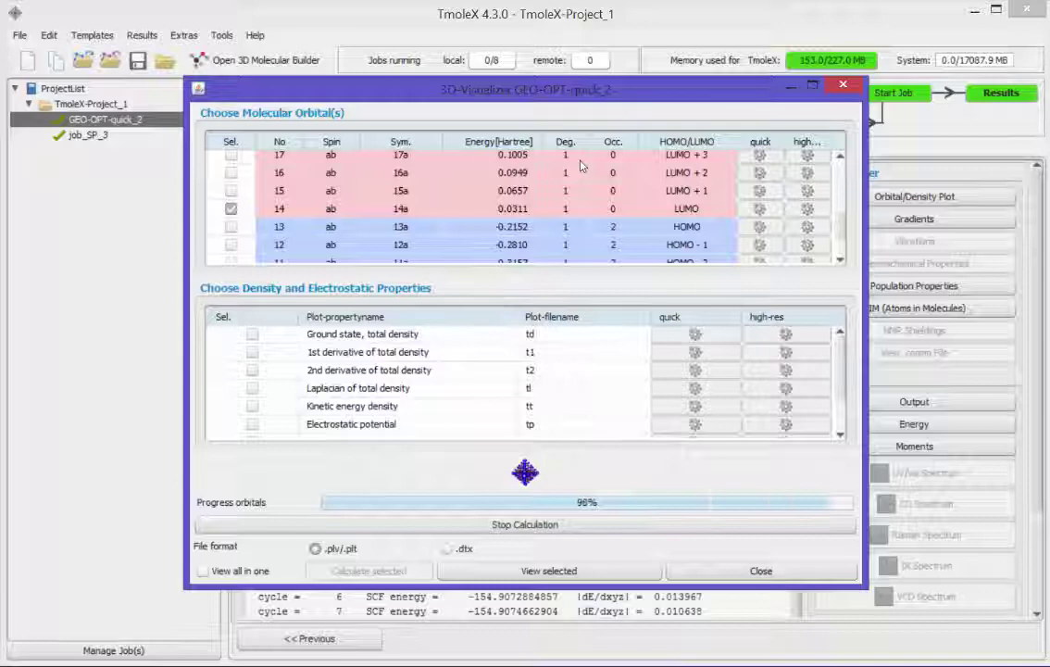
pyautogui.click(760, 226)
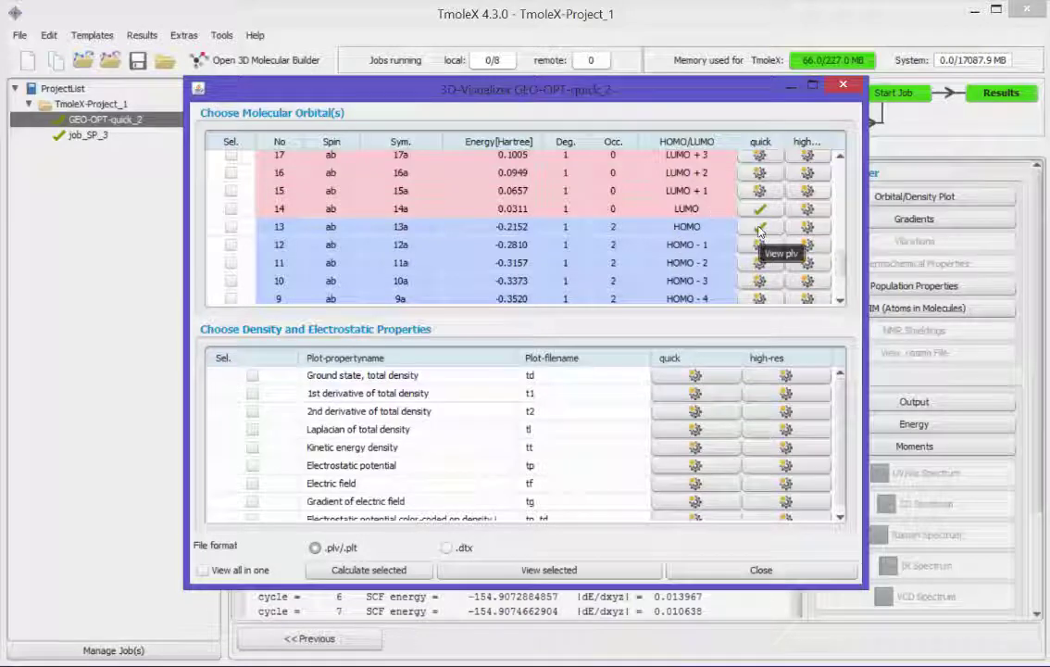
# View the HOMO (13a) isosurface, rotate it, and return to the orbital chooser
pyautogui.click(759, 229)
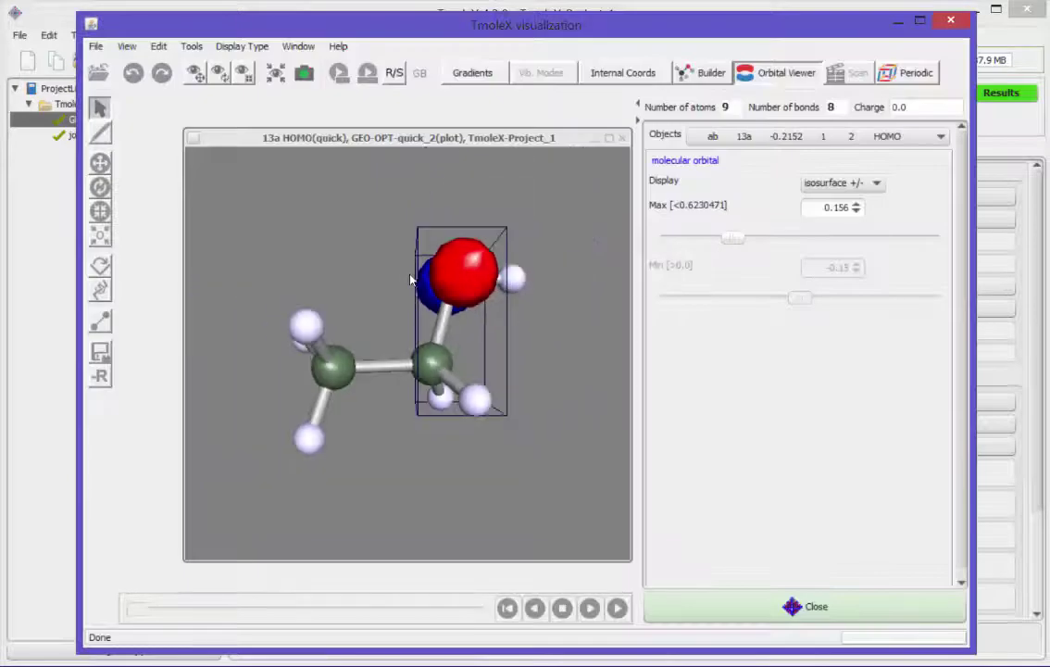
pyautogui.moveTo(363, 241); pyautogui.dragTo(463, 246)
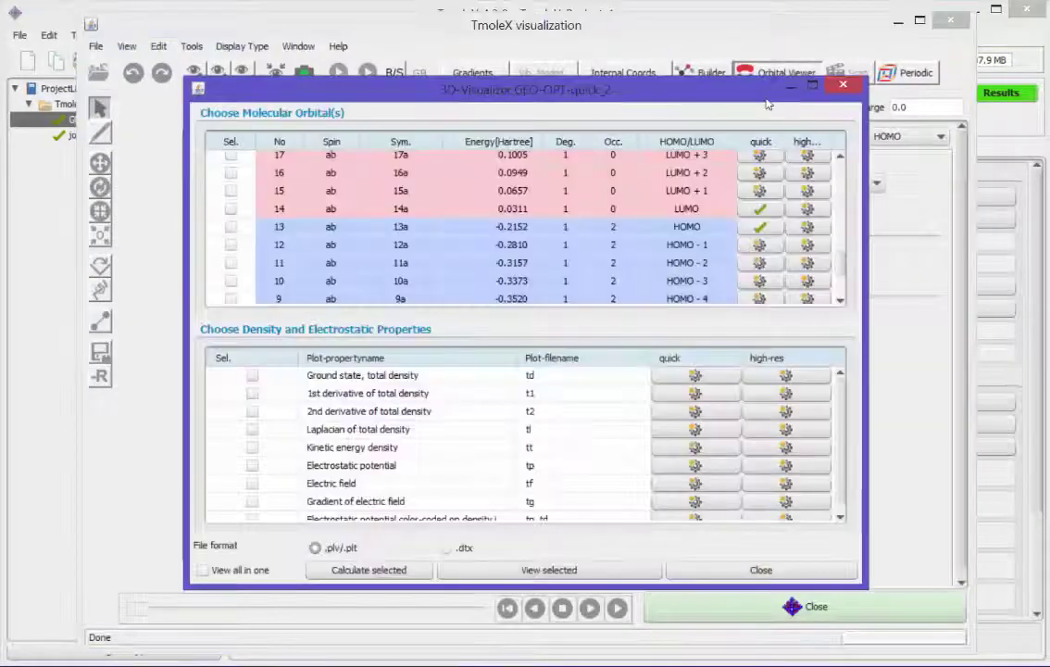
pyautogui.click(759, 208)
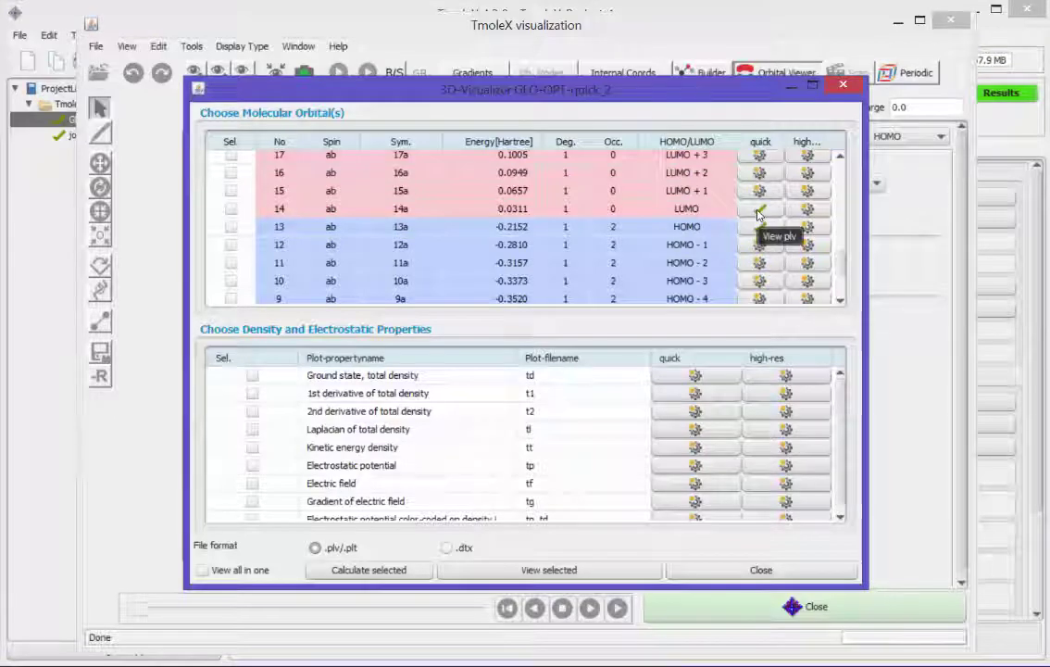
# Show the LUMO plot tiled side by side with the HOMO plot in a widened view area
pyautogui.click(758, 211)
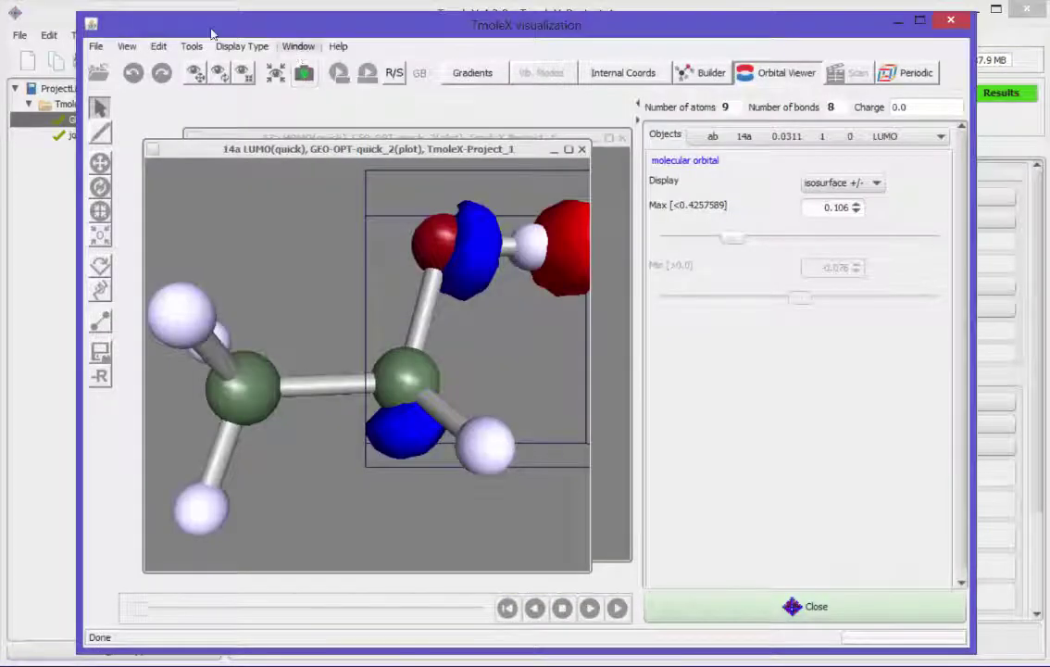
pyautogui.click(298, 45)
pyautogui.click(306, 108)
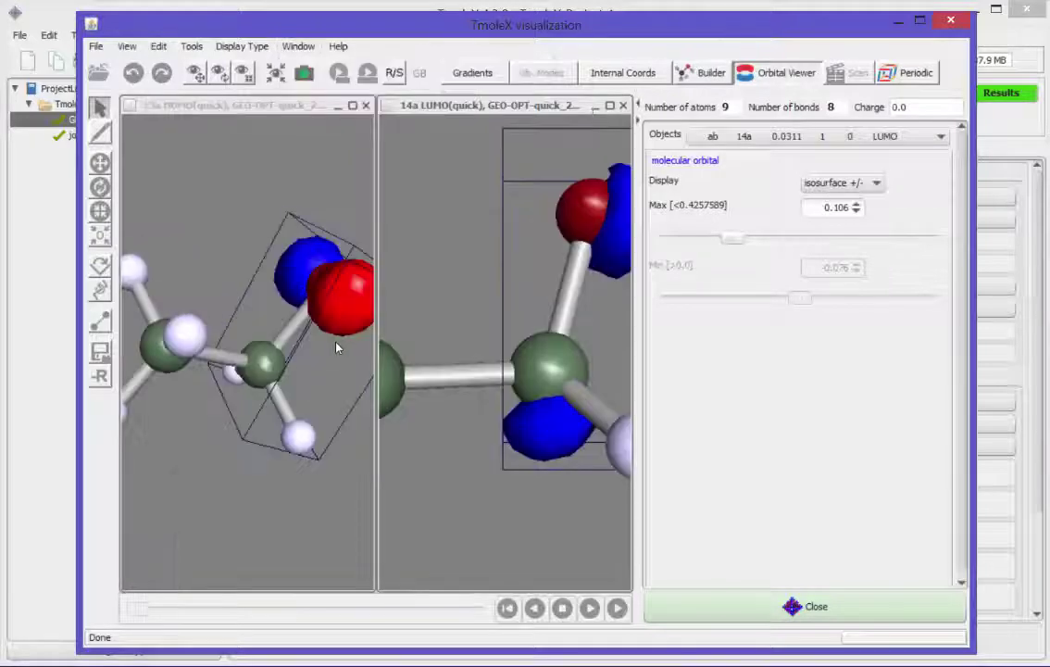
pyautogui.moveTo(638, 341); pyautogui.dragTo(739, 349)
pyautogui.click(299, 45)
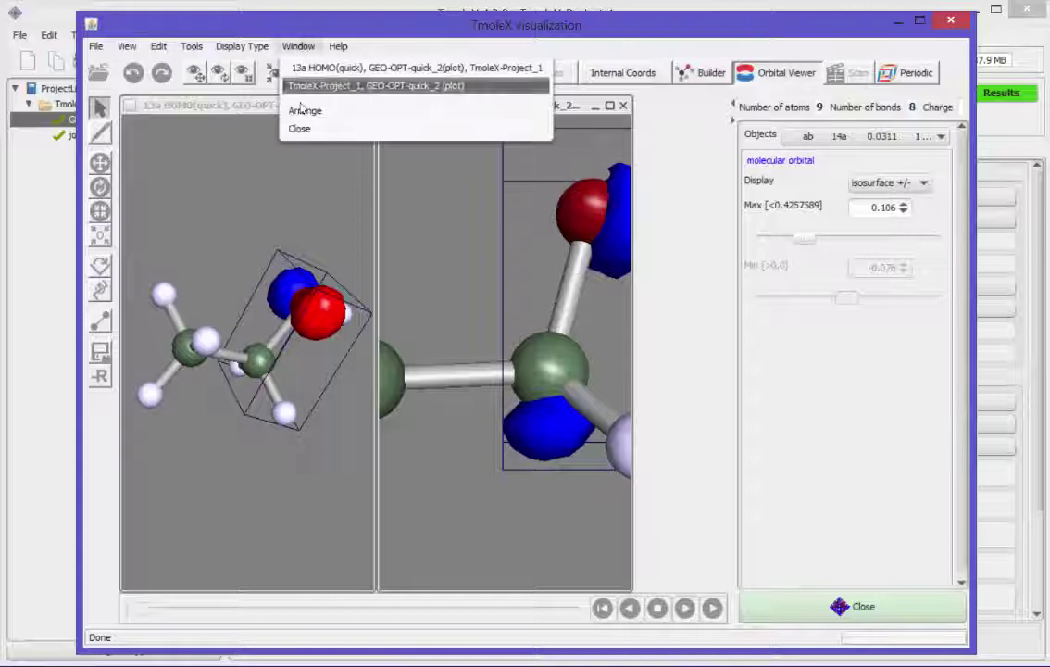
pyautogui.click(305, 108)
# Lower the LUMO isovalue to enlarge its lobes, then rotate the HOMO and LUMO molecules
pyautogui.scroll(-5, 498, 287)
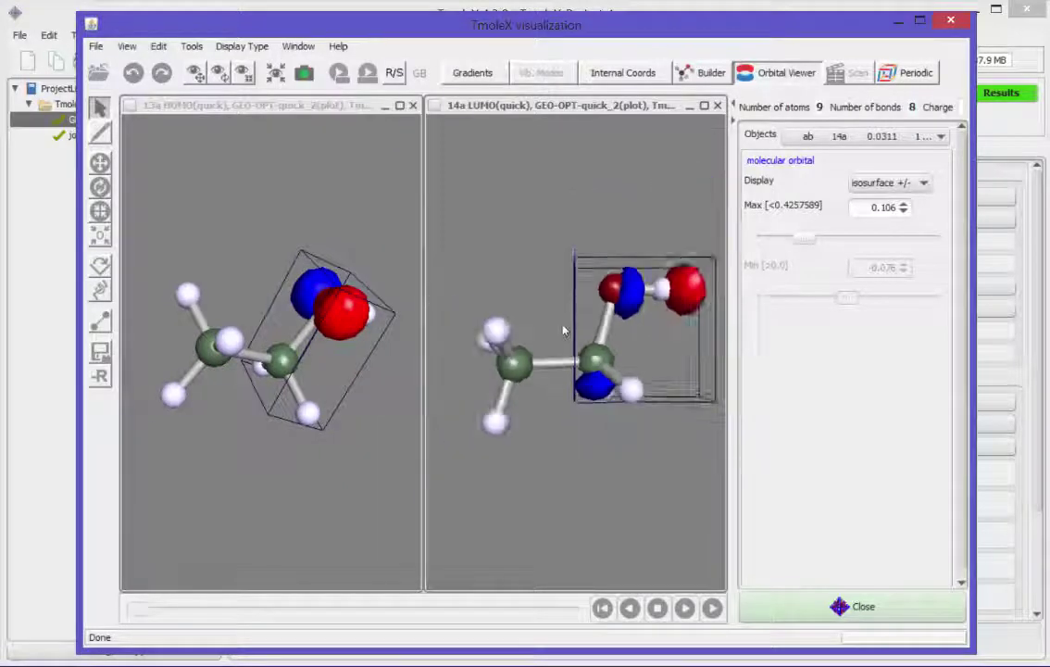
pyautogui.moveTo(807, 241); pyautogui.dragTo(771, 233)
pyautogui.click(160, 230)
pyautogui.moveTo(261, 426); pyautogui.dragTo(417, 375)
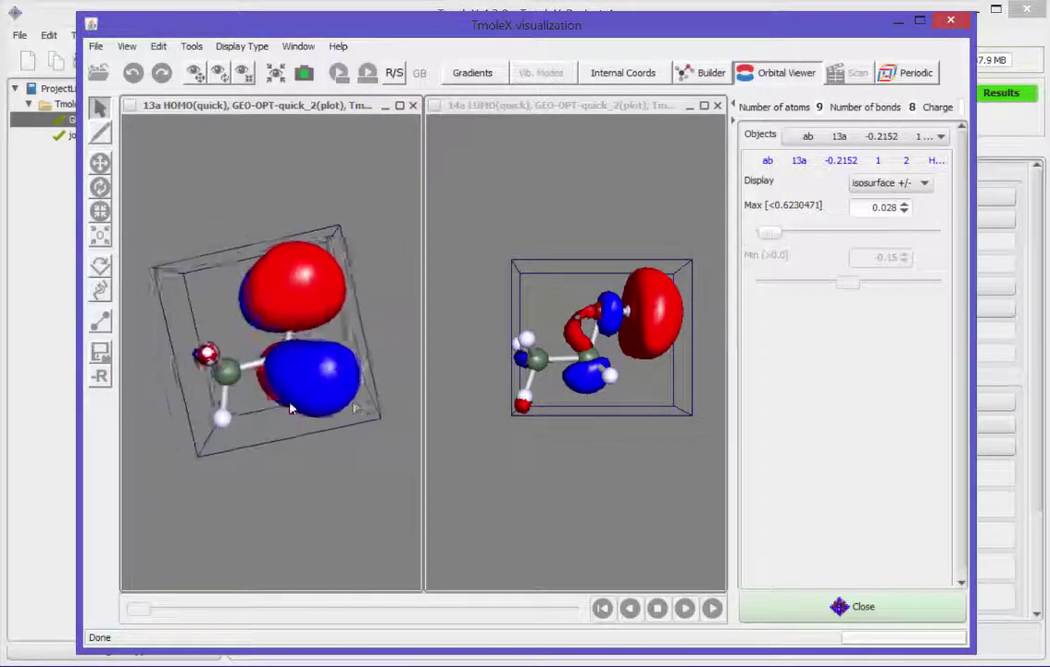
pyautogui.click(633, 394)
pyautogui.moveTo(632, 394); pyautogui.dragTo(544, 352)
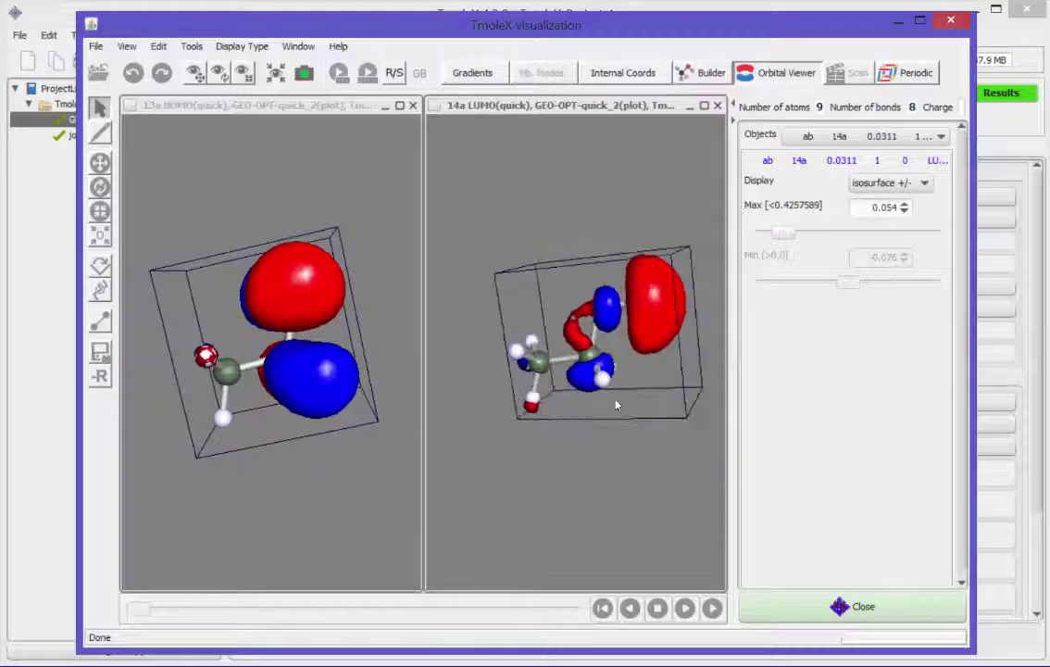
pyautogui.click(282, 301)
pyautogui.moveTo(282, 301); pyautogui.dragTo(320, 352)
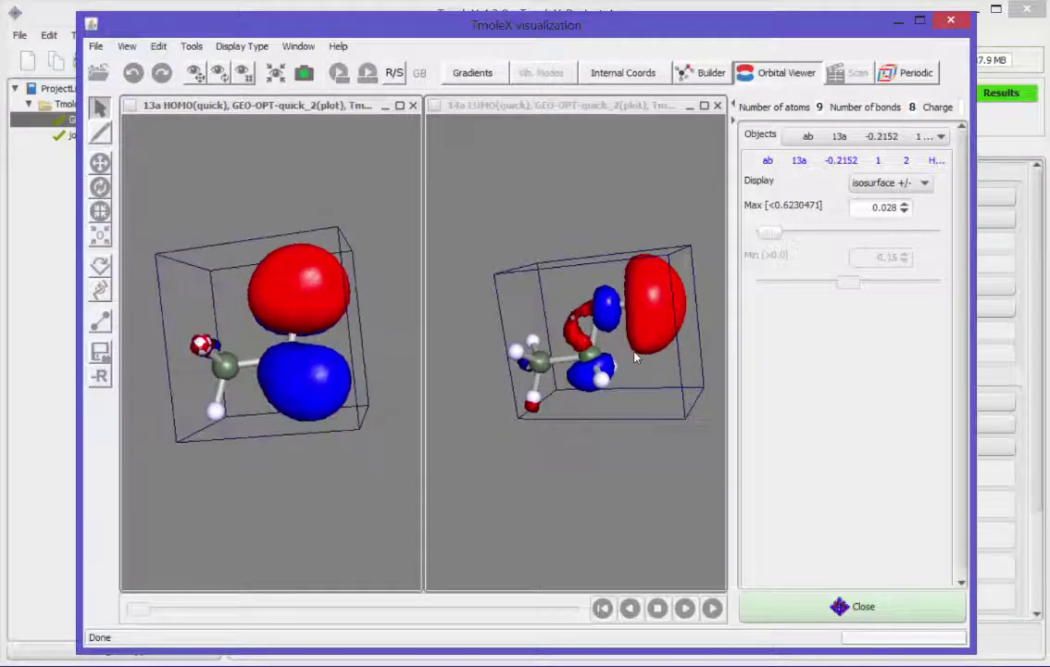
# Set the LUMO Max isovalue to 0.036 and close the orbital visualization
pyautogui.click(540, 284)
pyautogui.scroll(5, 540, 284)
pyautogui.scroll(-3, 610, 320)
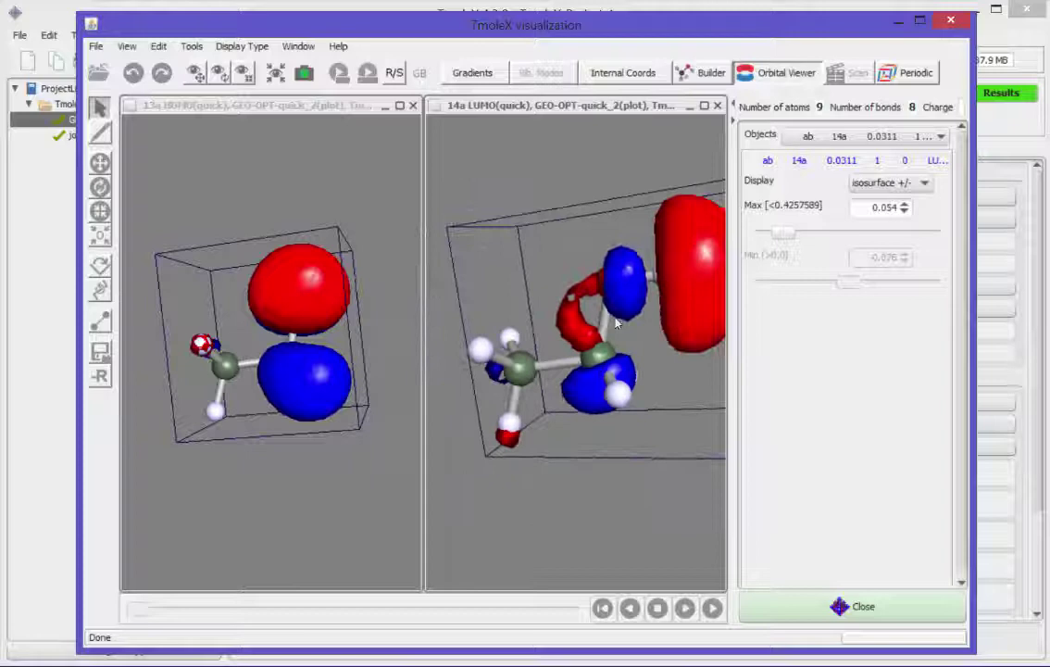
pyautogui.moveTo(790, 239); pyautogui.dragTo(776, 235)
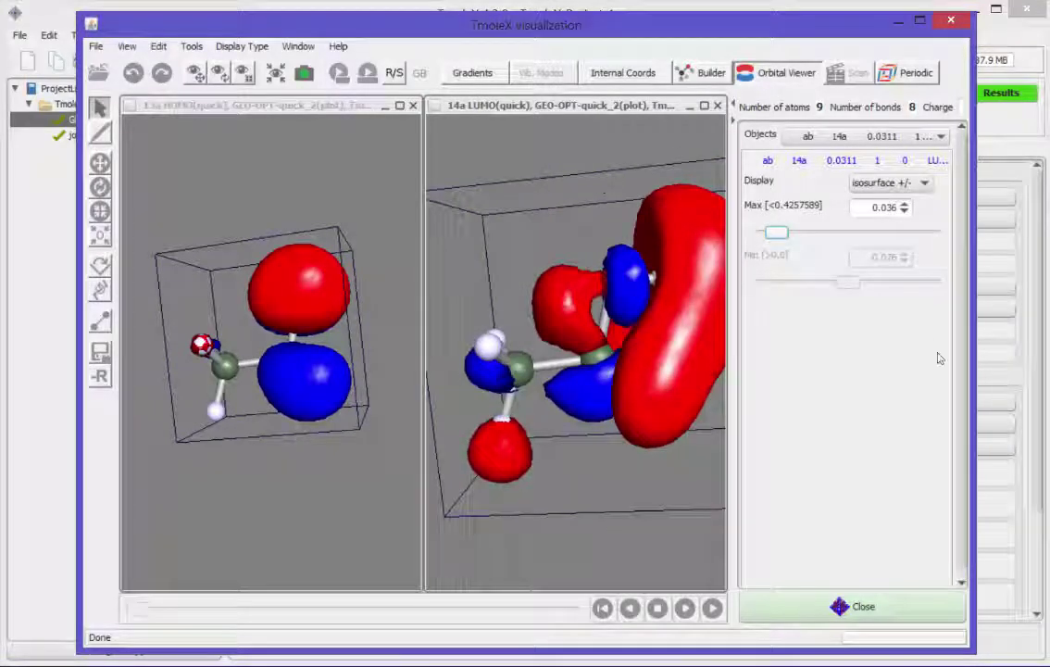
pyautogui.click(915, 602)
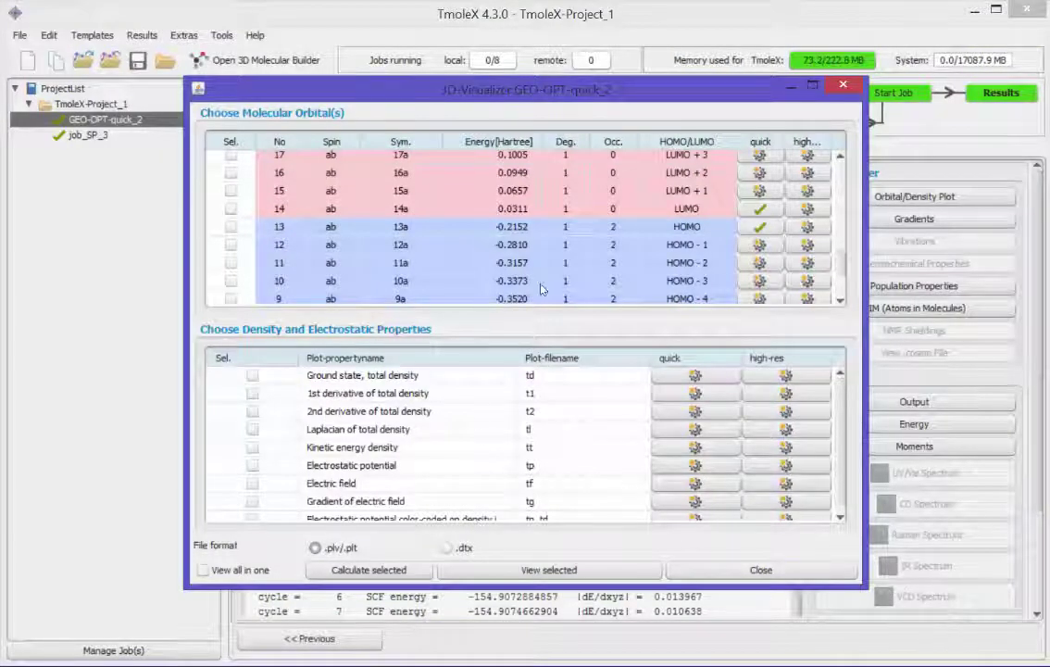
# Close the 3D-Visualizer and show job_SP_3's results, including its vibrational modes
pyautogui.click(842, 85)
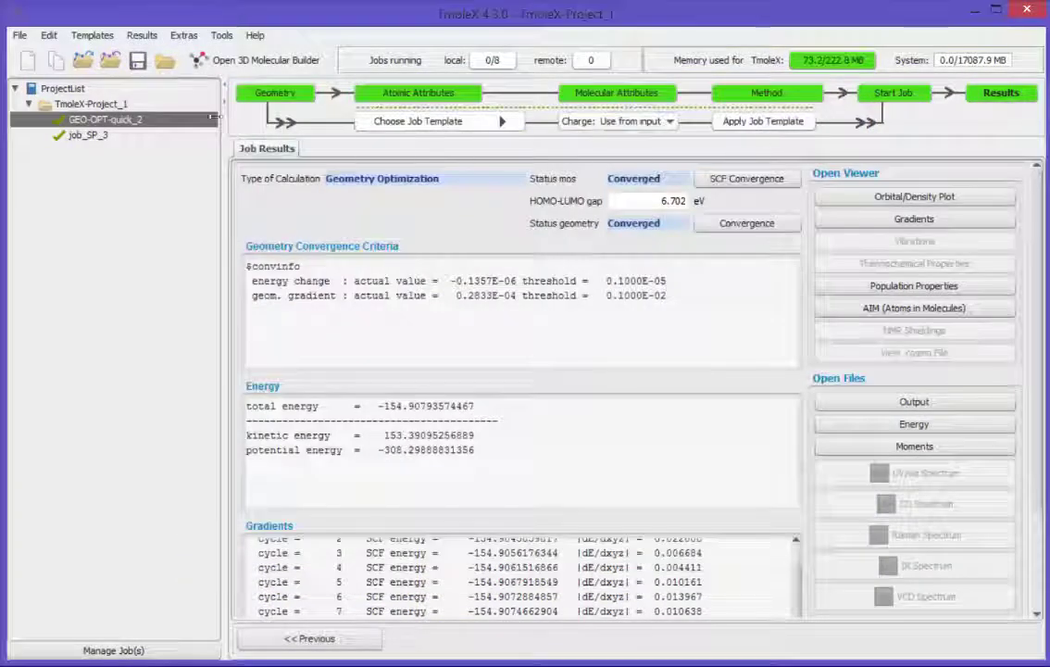
pyautogui.click(58, 136)
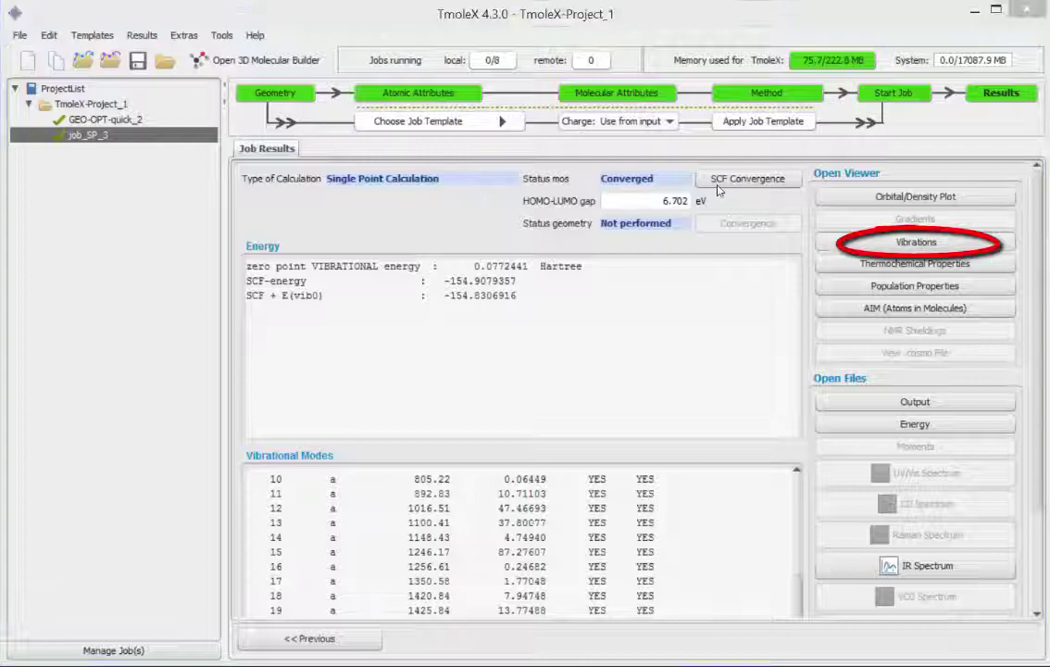
pyautogui.click(917, 241)
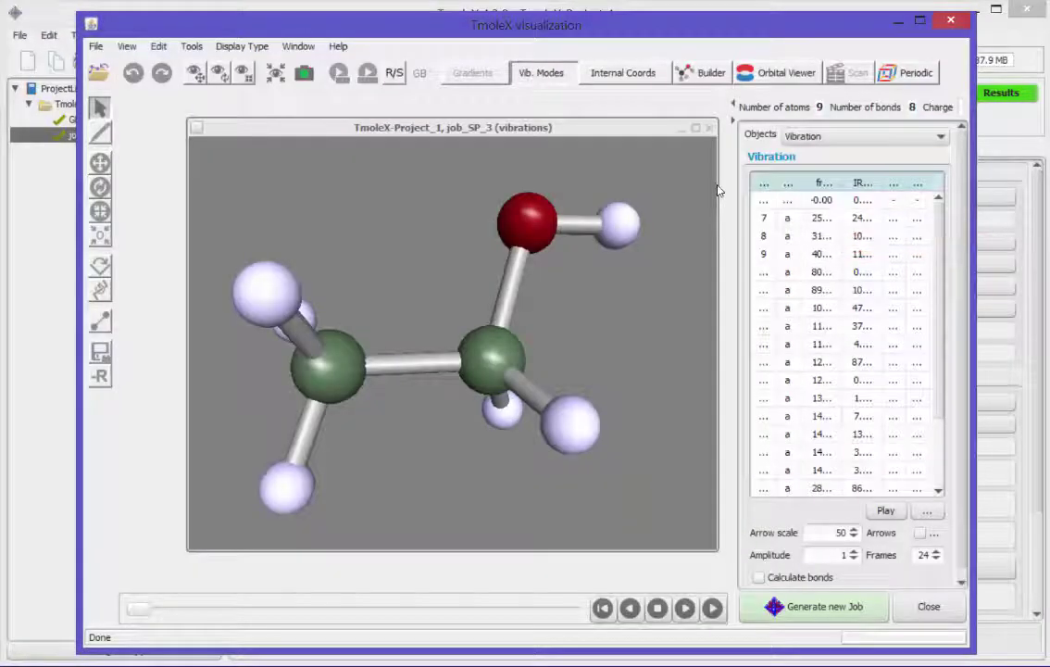
pyautogui.scroll(-3, 604, 353)
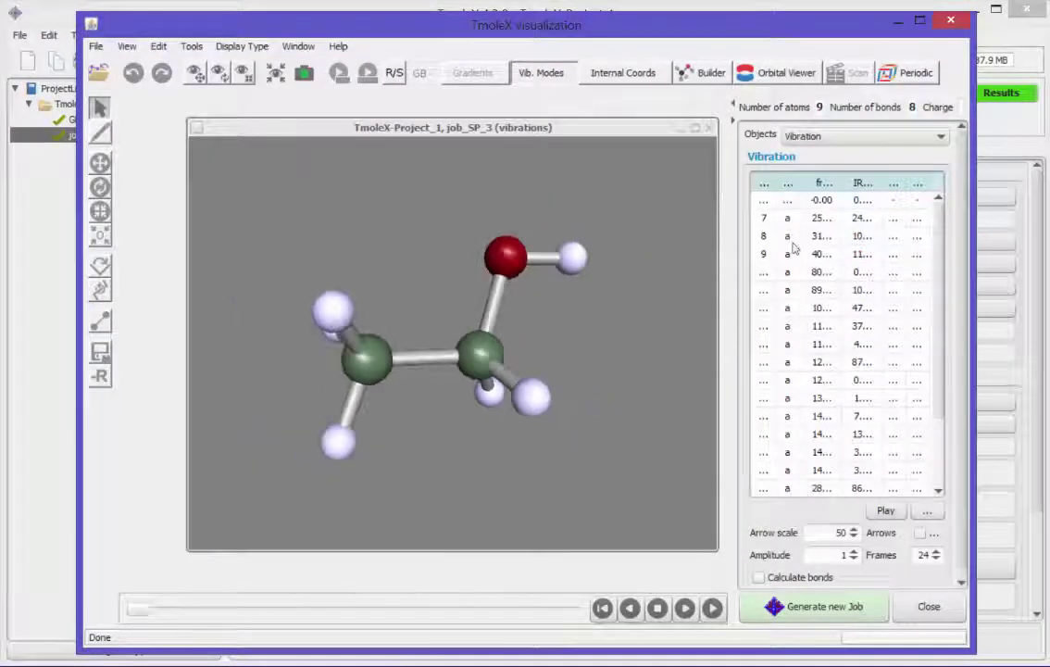
pyautogui.moveTo(973, 239); pyautogui.dragTo(1036, 242)
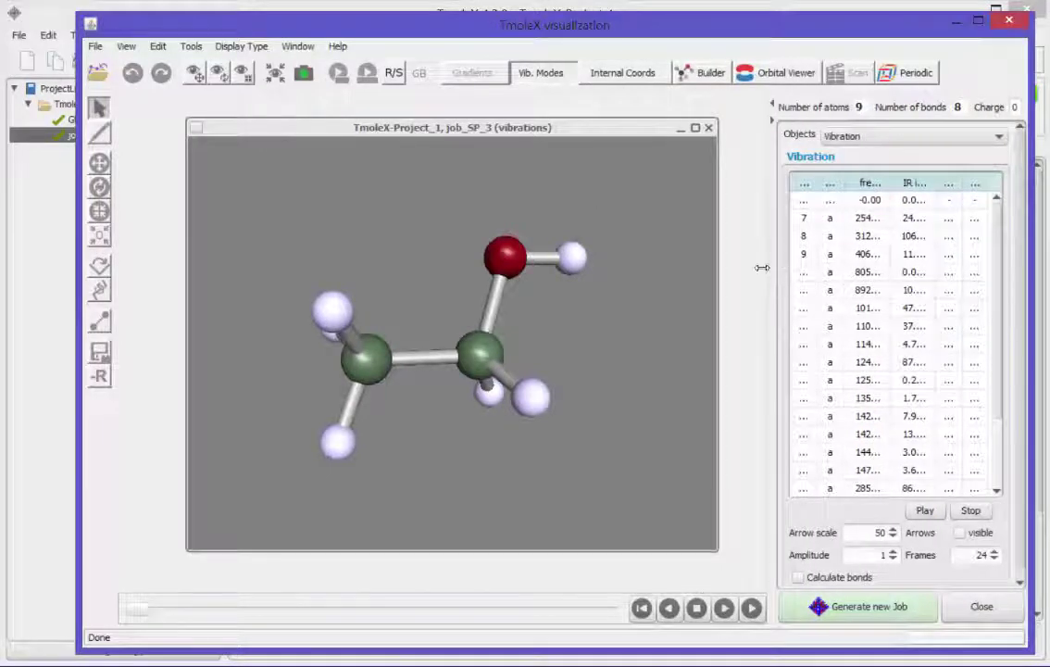
pyautogui.moveTo(762, 268); pyautogui.dragTo(710, 268)
pyautogui.click(829, 218)
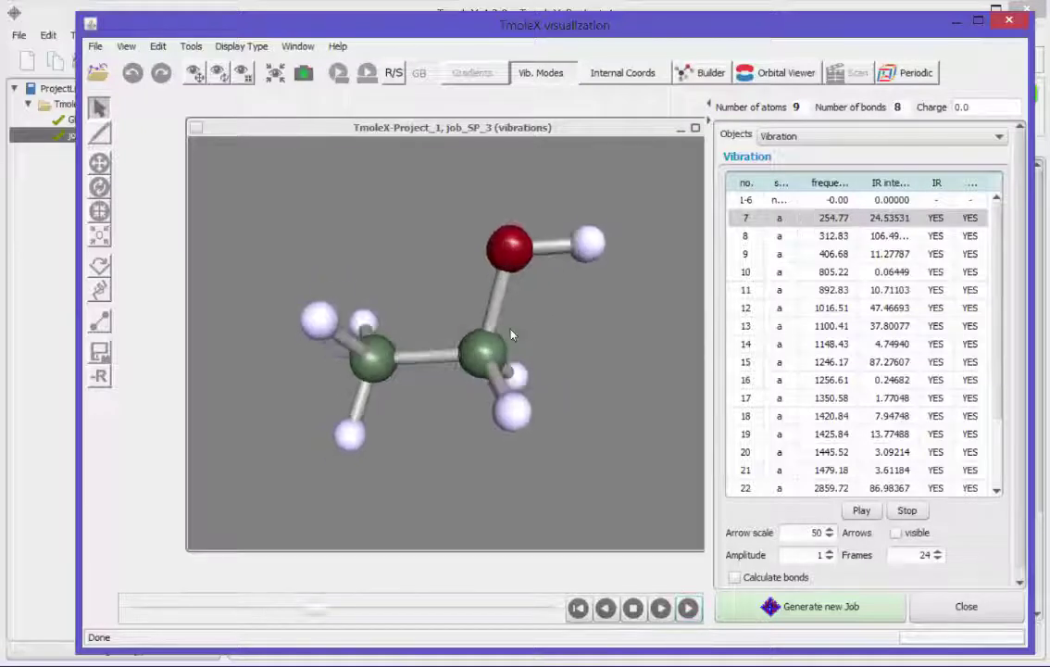
pyautogui.scroll(-5, 511, 335)
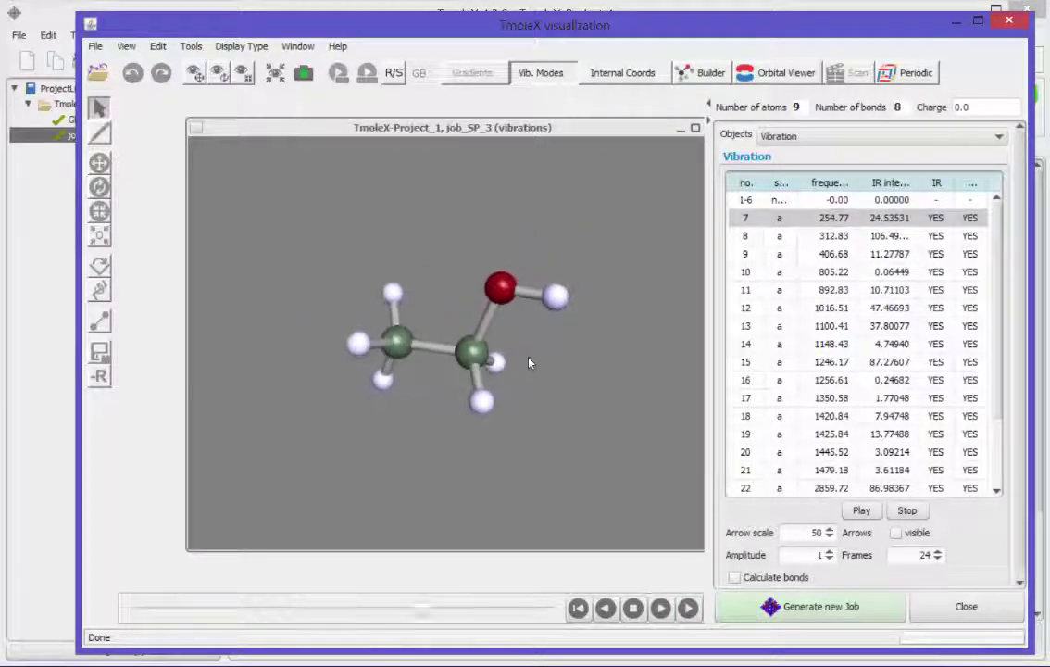
pyautogui.click(826, 236)
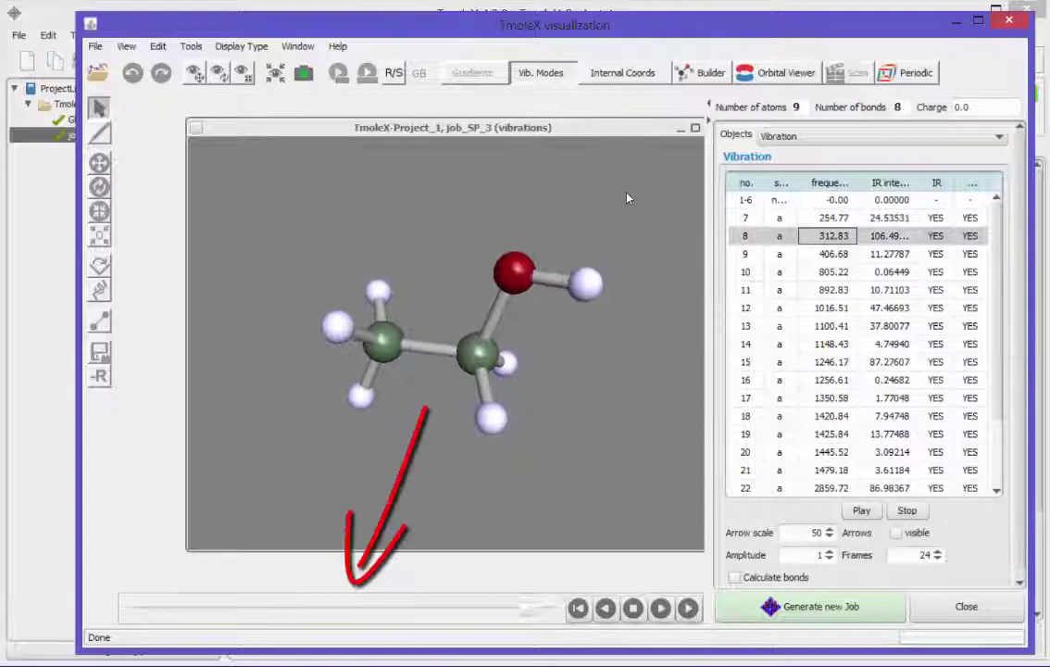
pyautogui.press('Down')
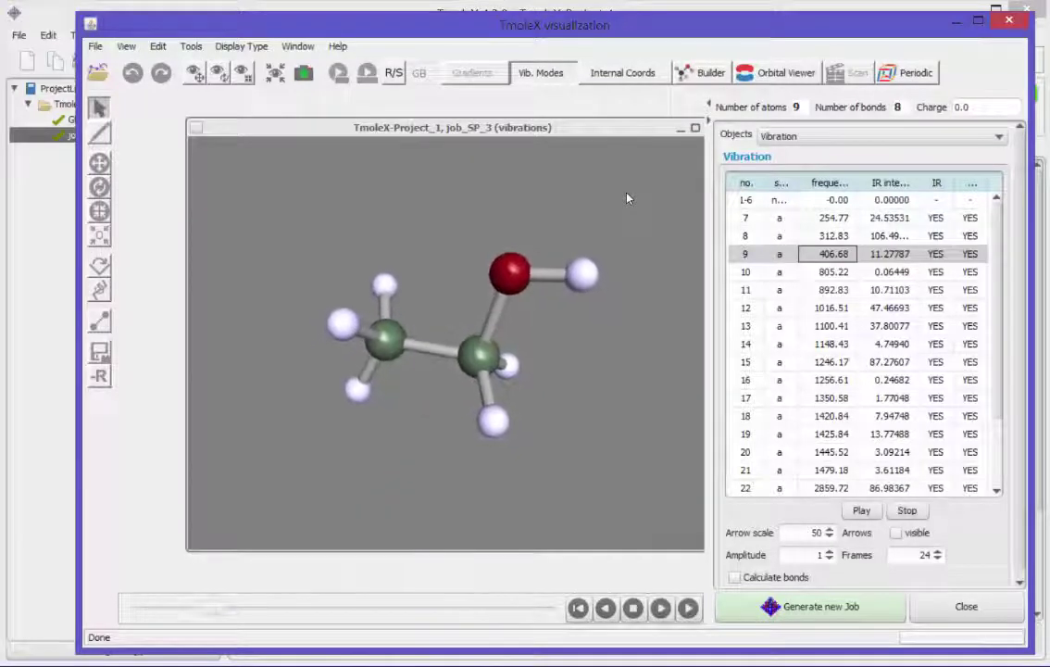
pyautogui.hotkey('shift', 'Down')
pyautogui.hotkey('shift', 'Down')
pyautogui.hotkey('shift', 'Down')
pyautogui.hotkey('shift', 'Down')
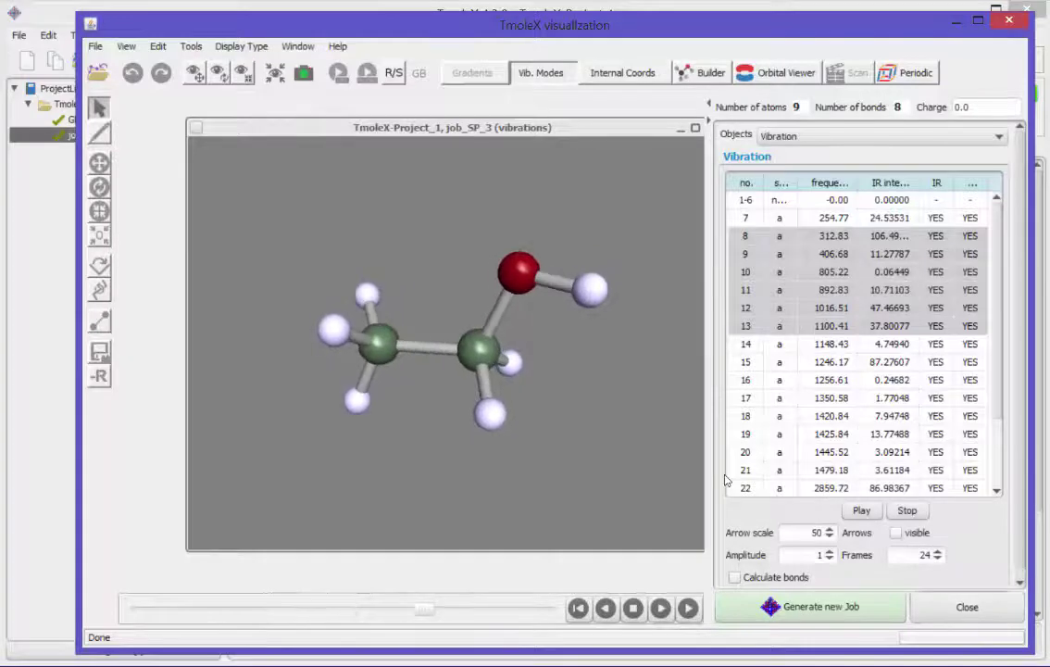
pyautogui.hotkey('alt', 'F4')
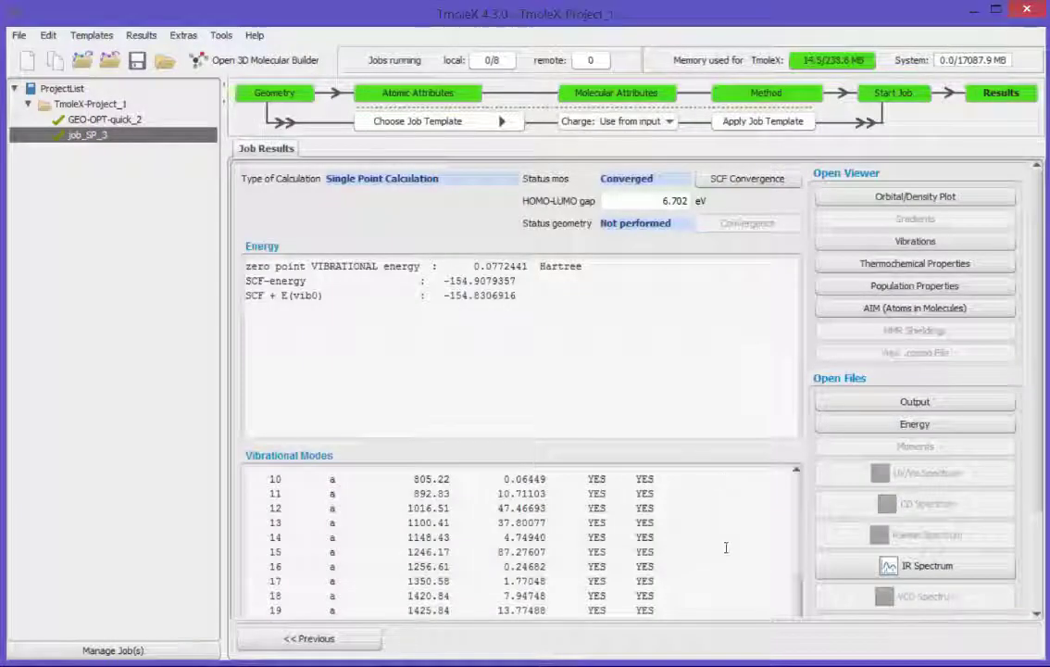
pyautogui.click(853, 266)
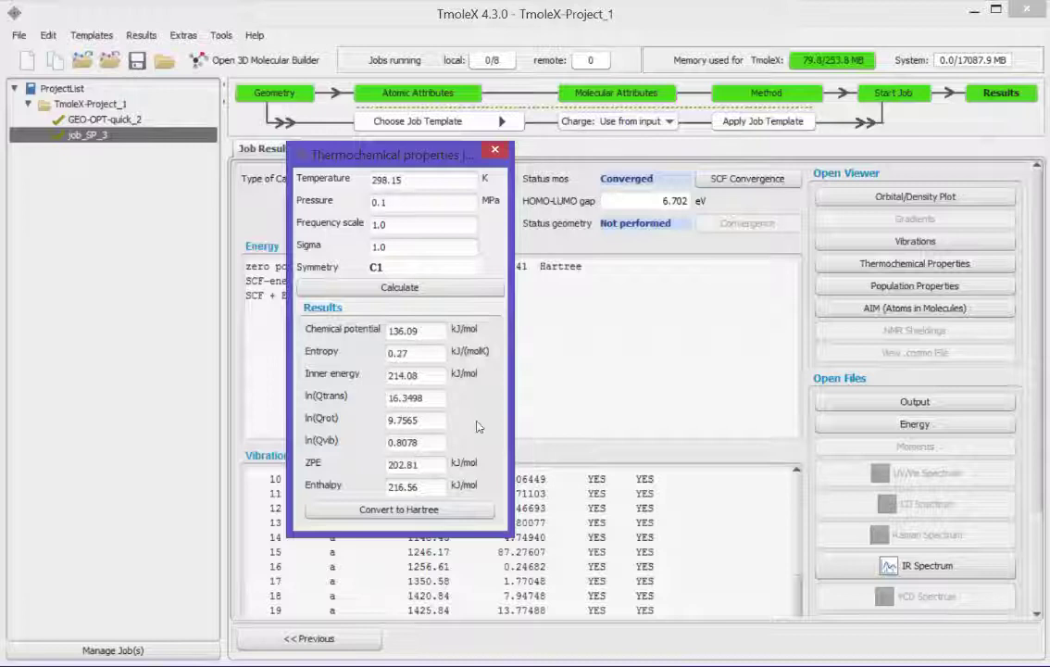
pyautogui.moveTo(389, 331); pyautogui.dragTo(421, 333)
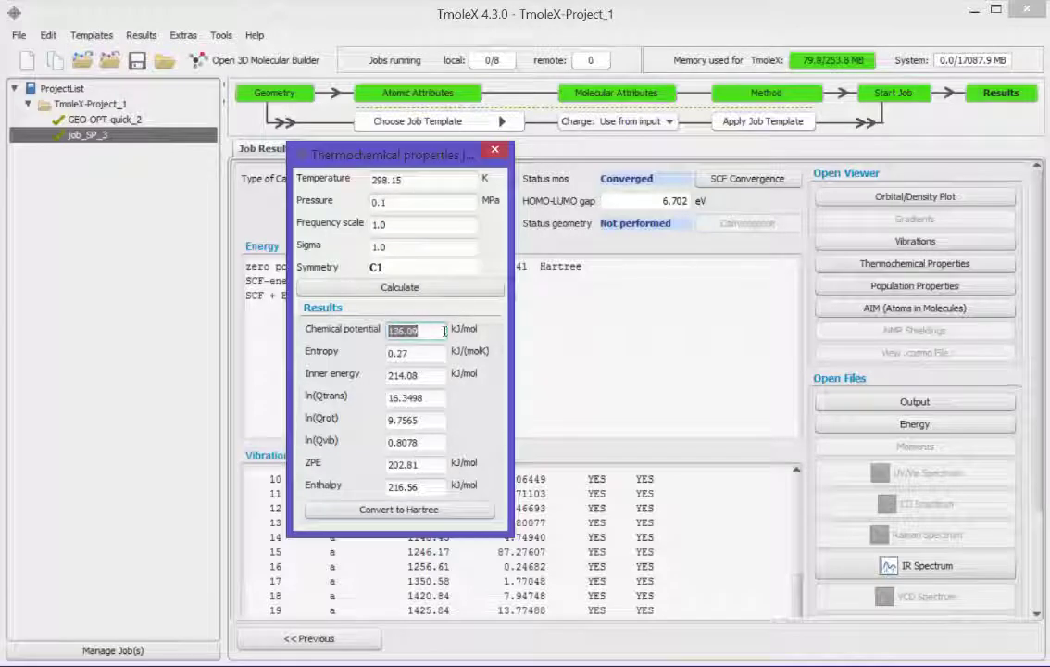
pyautogui.click(435, 508)
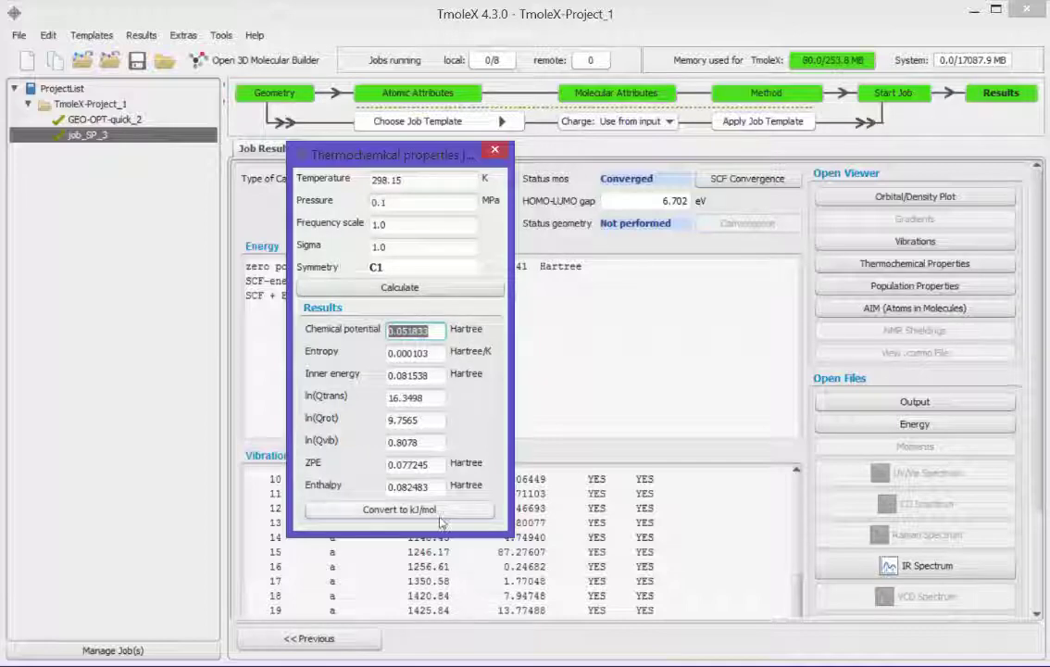
pyautogui.click(494, 151)
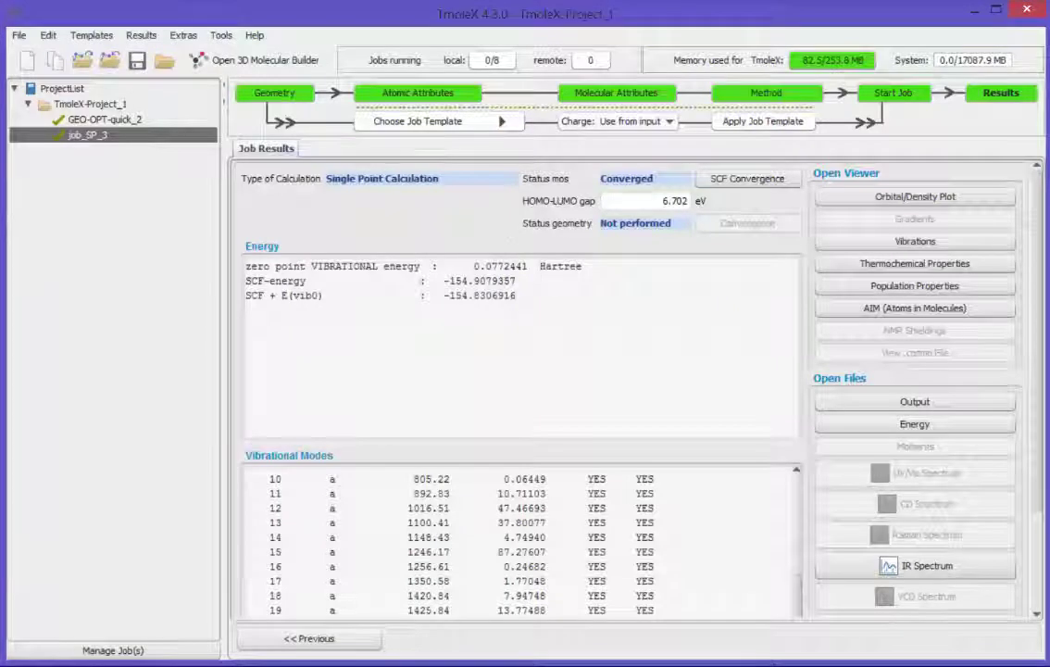
pyautogui.scroll(-3, 758, 394)
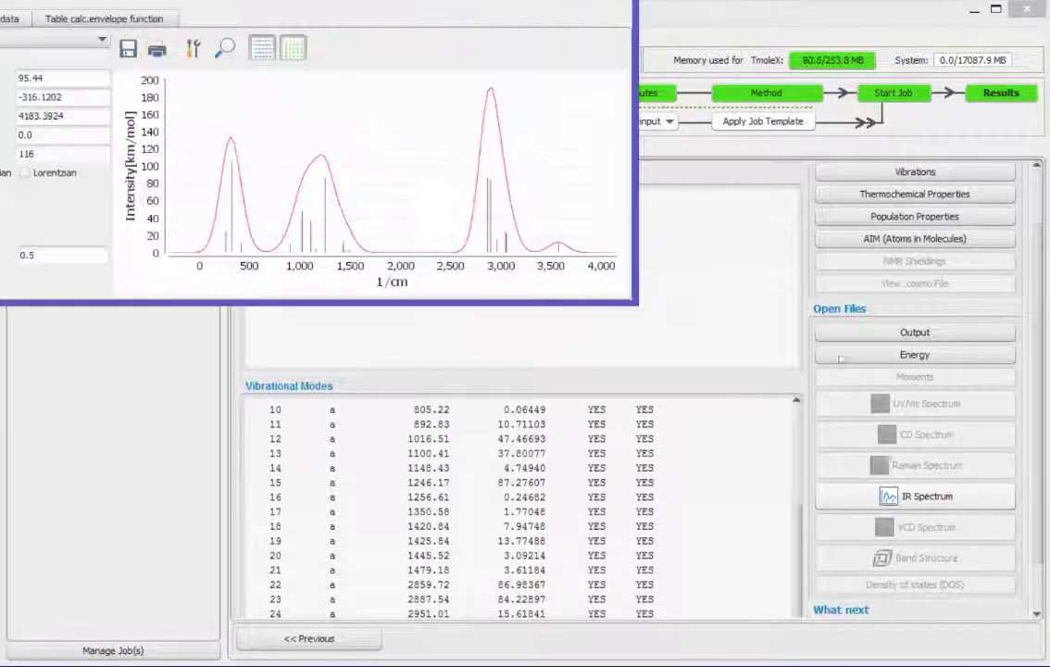
pyautogui.moveTo(480, 1); pyautogui.dragTo(781, 155)
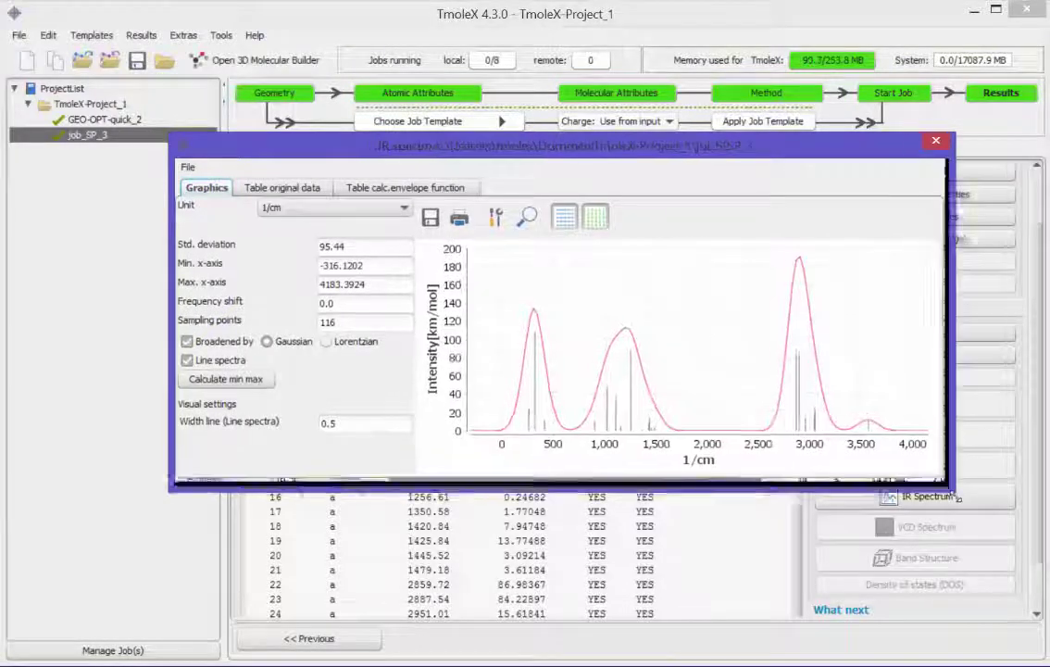
pyautogui.doubleClick(359, 250)
pyautogui.write('33')
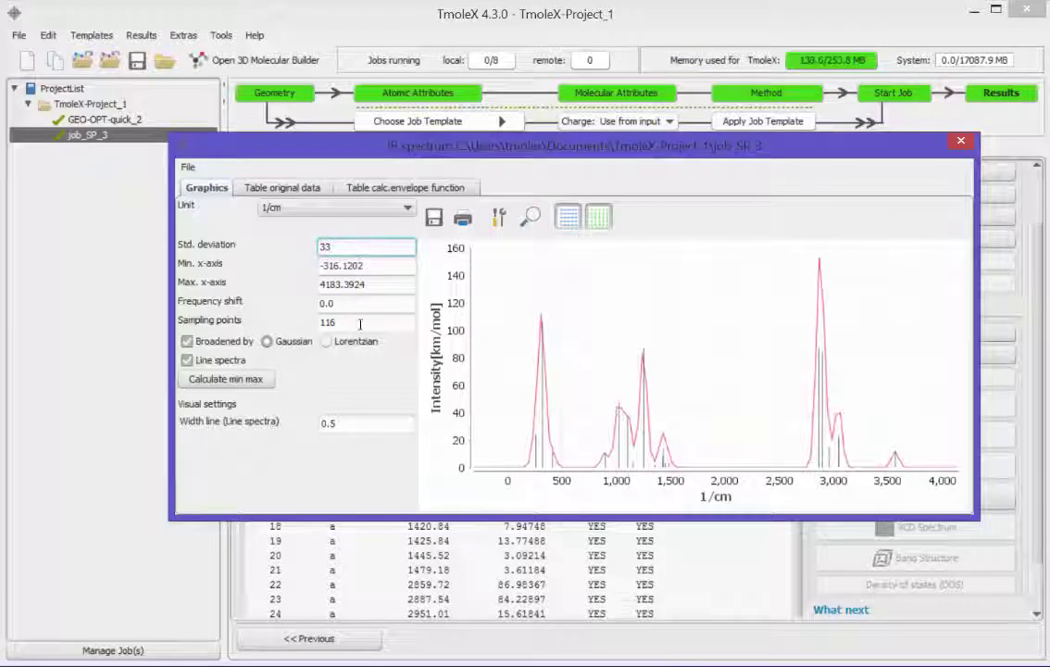
pyautogui.doubleClick(360, 323)
pyautogui.write('500')
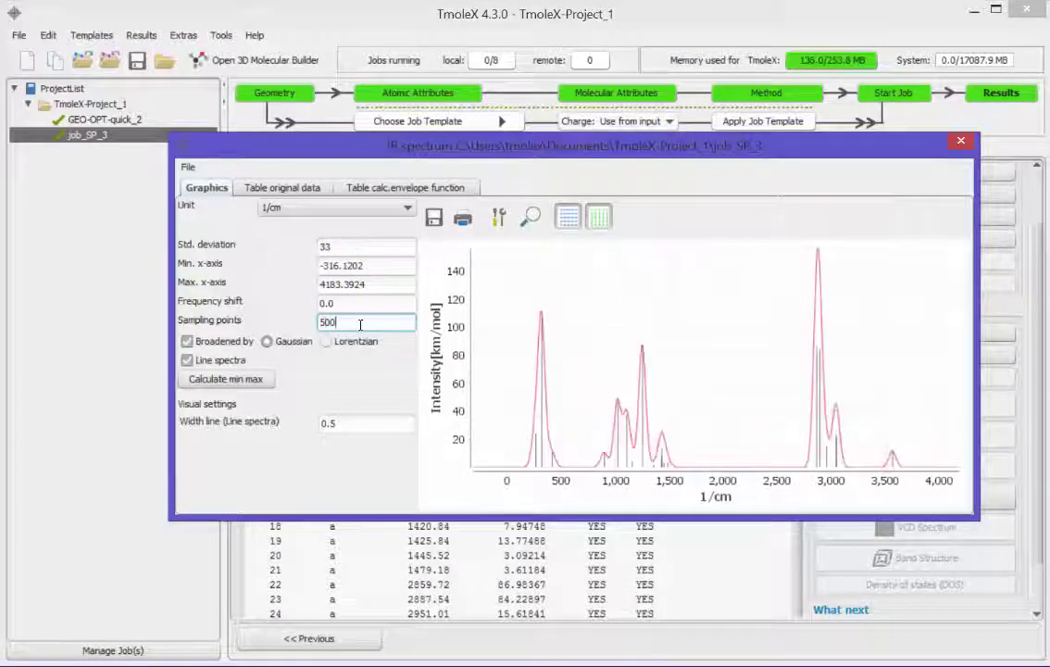
pyautogui.click(325, 341)
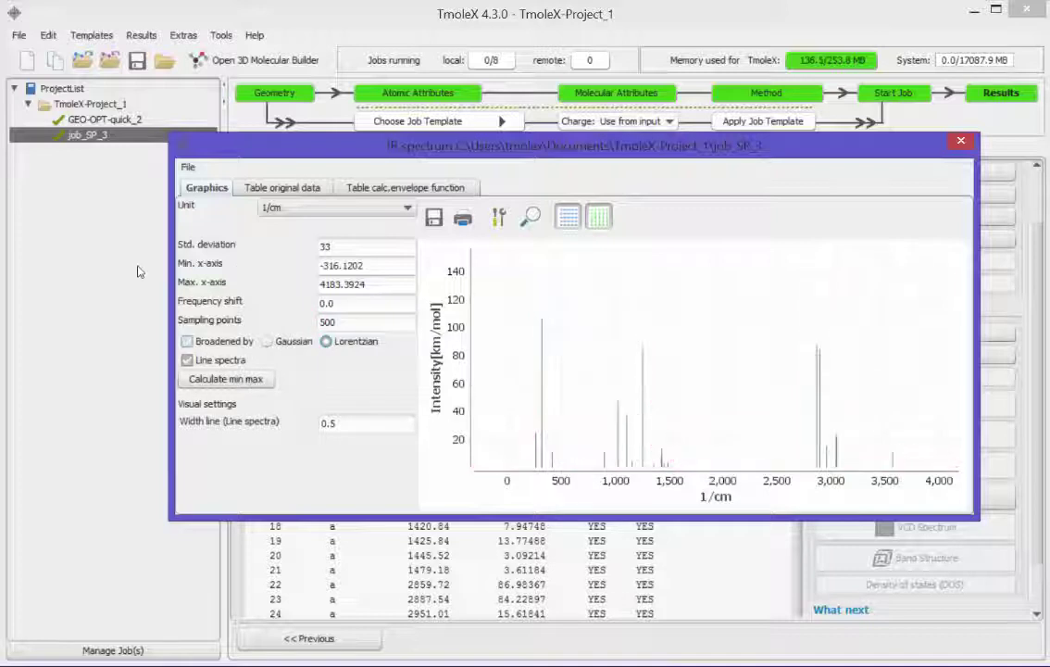
pyautogui.click(187, 341)
pyautogui.click(187, 359)
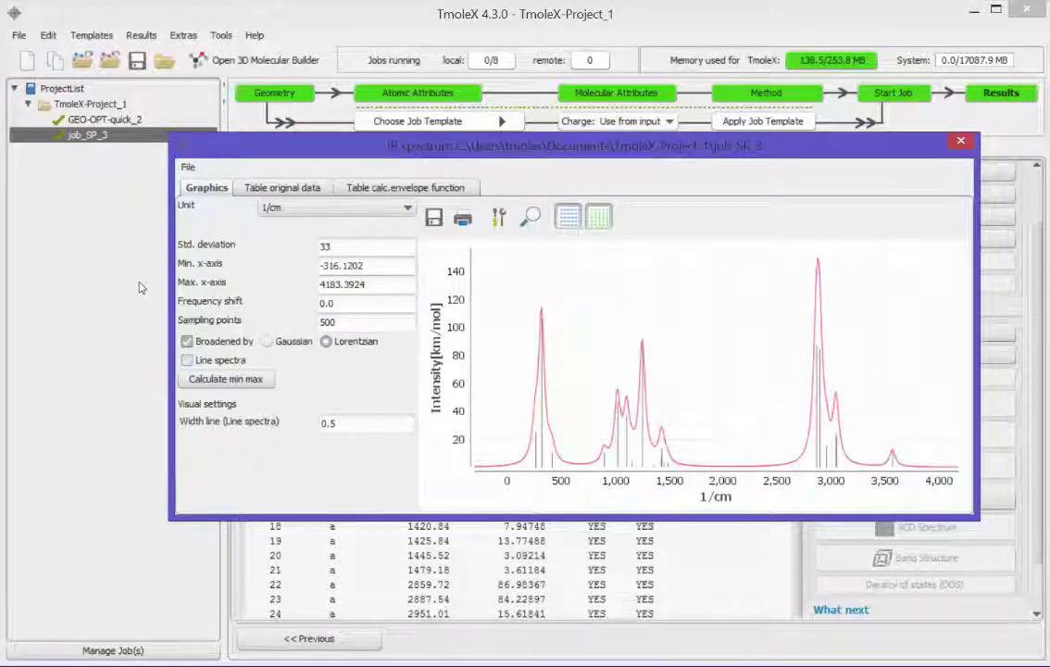
pyautogui.click(969, 141)
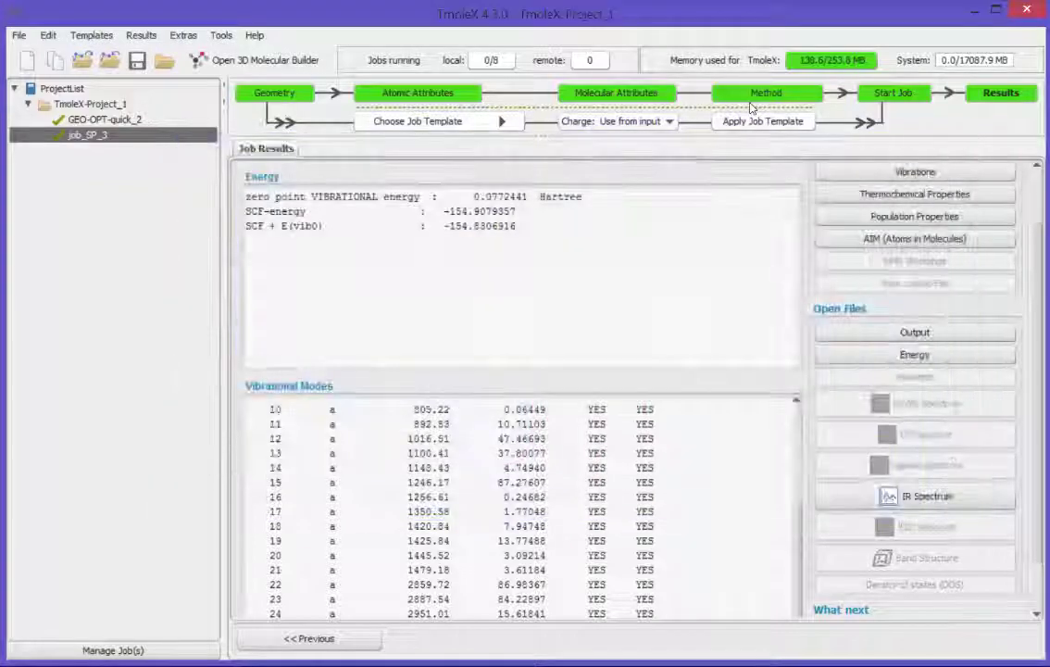